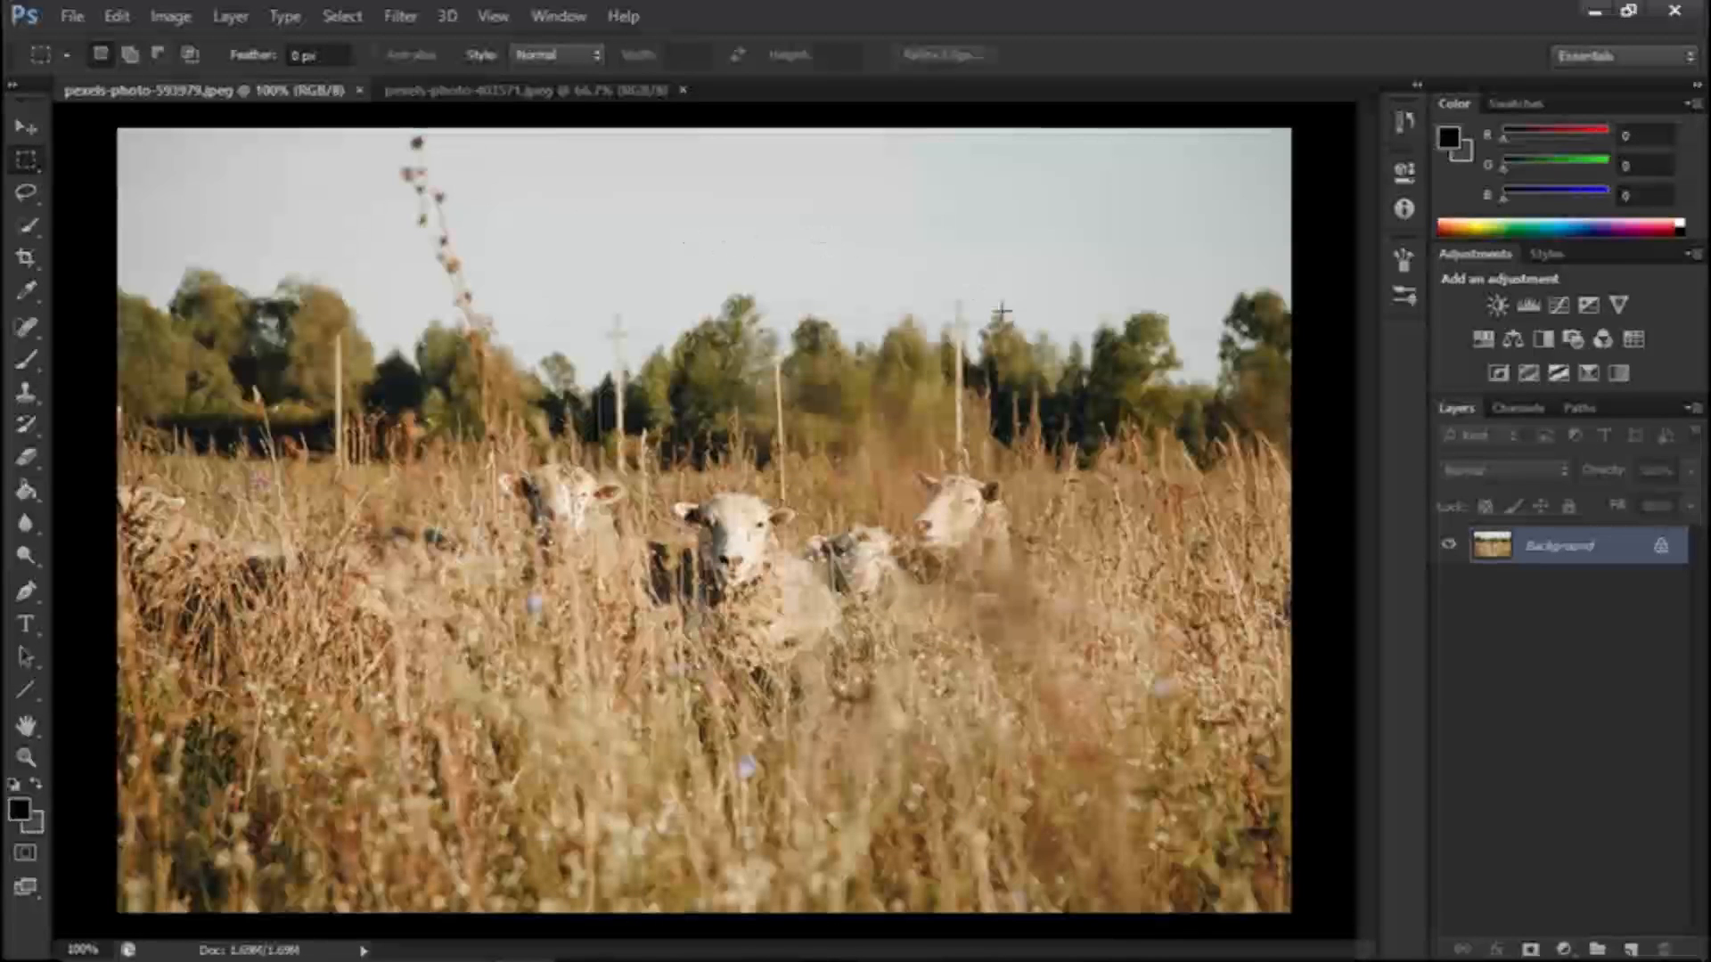
Convert the sheep photo's locked Background into a regular layer named Layer 0 and duplicate it
{"action": "double_click", "coordinate": [1661, 552]}
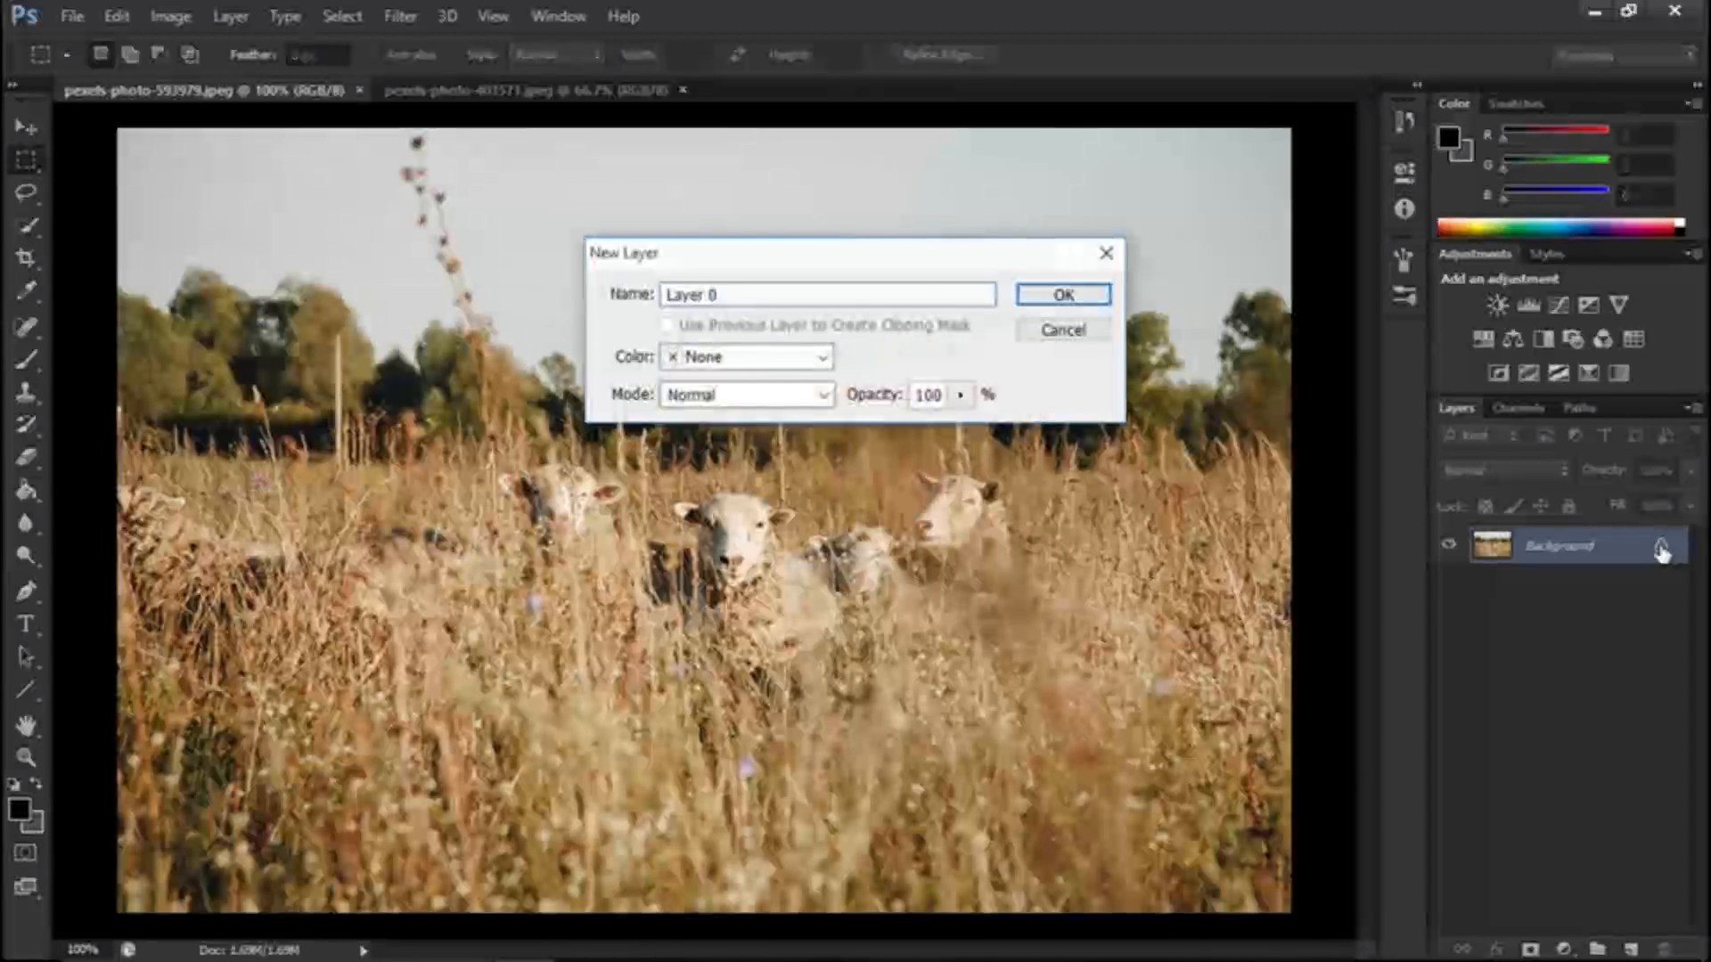
{"action": "left_click", "coordinate": [1069, 295]}
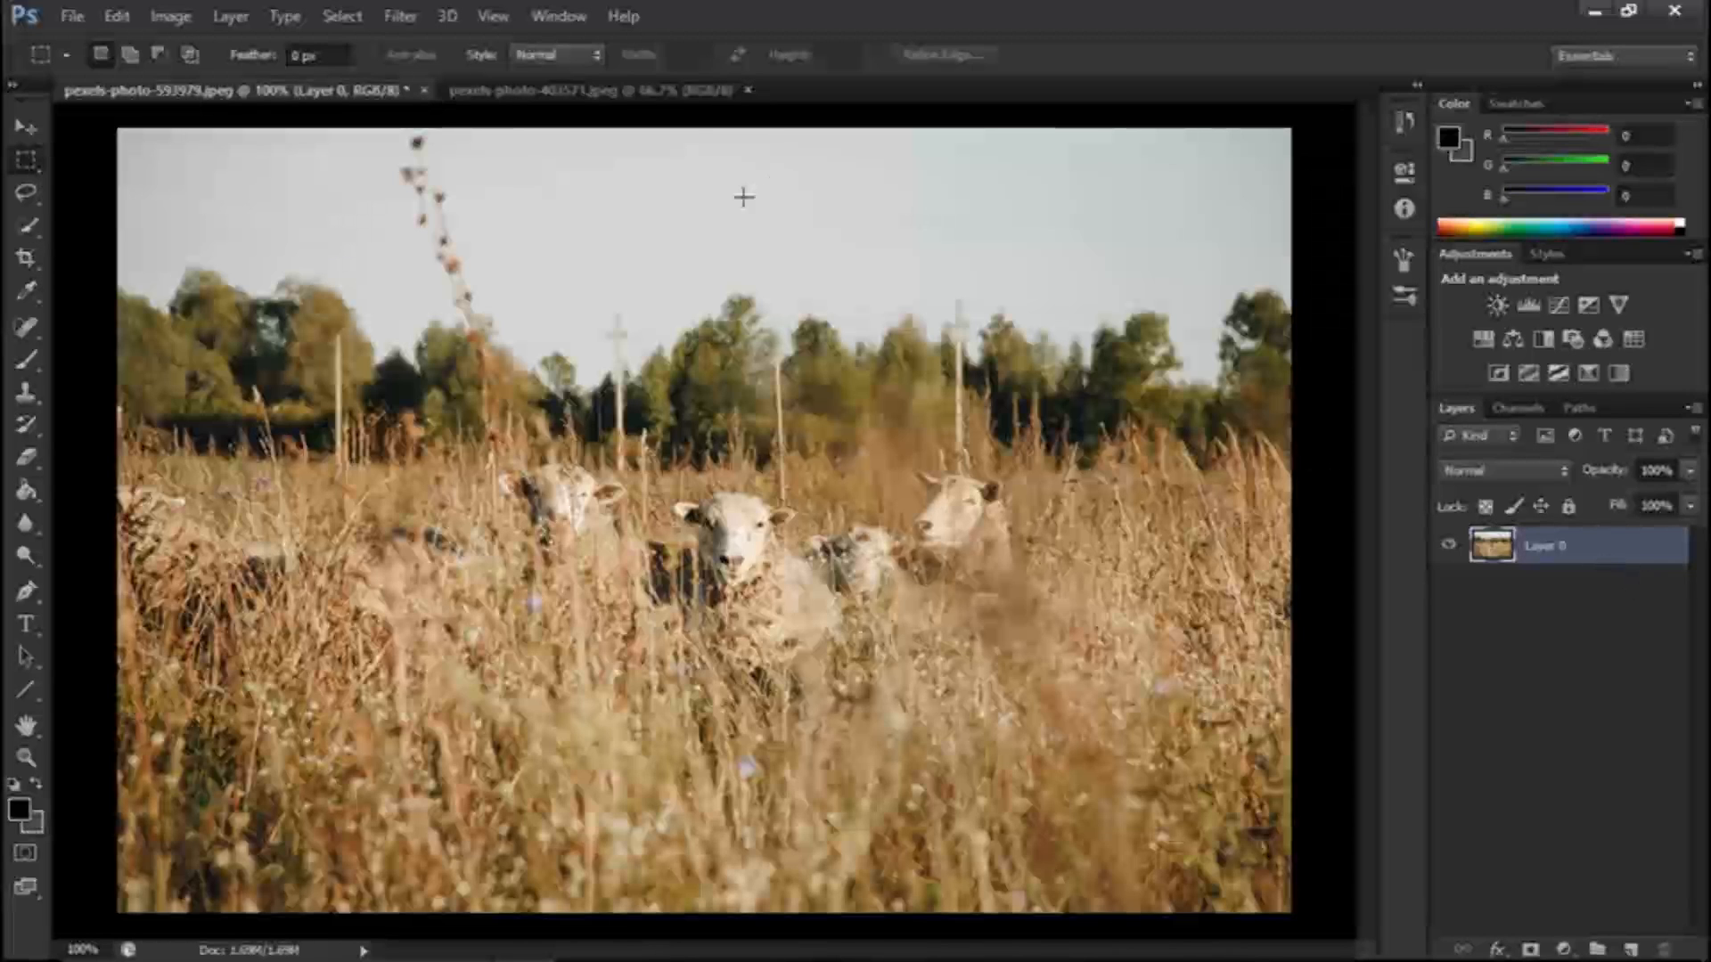
{"action": "left_click", "coordinate": [529, 89]}
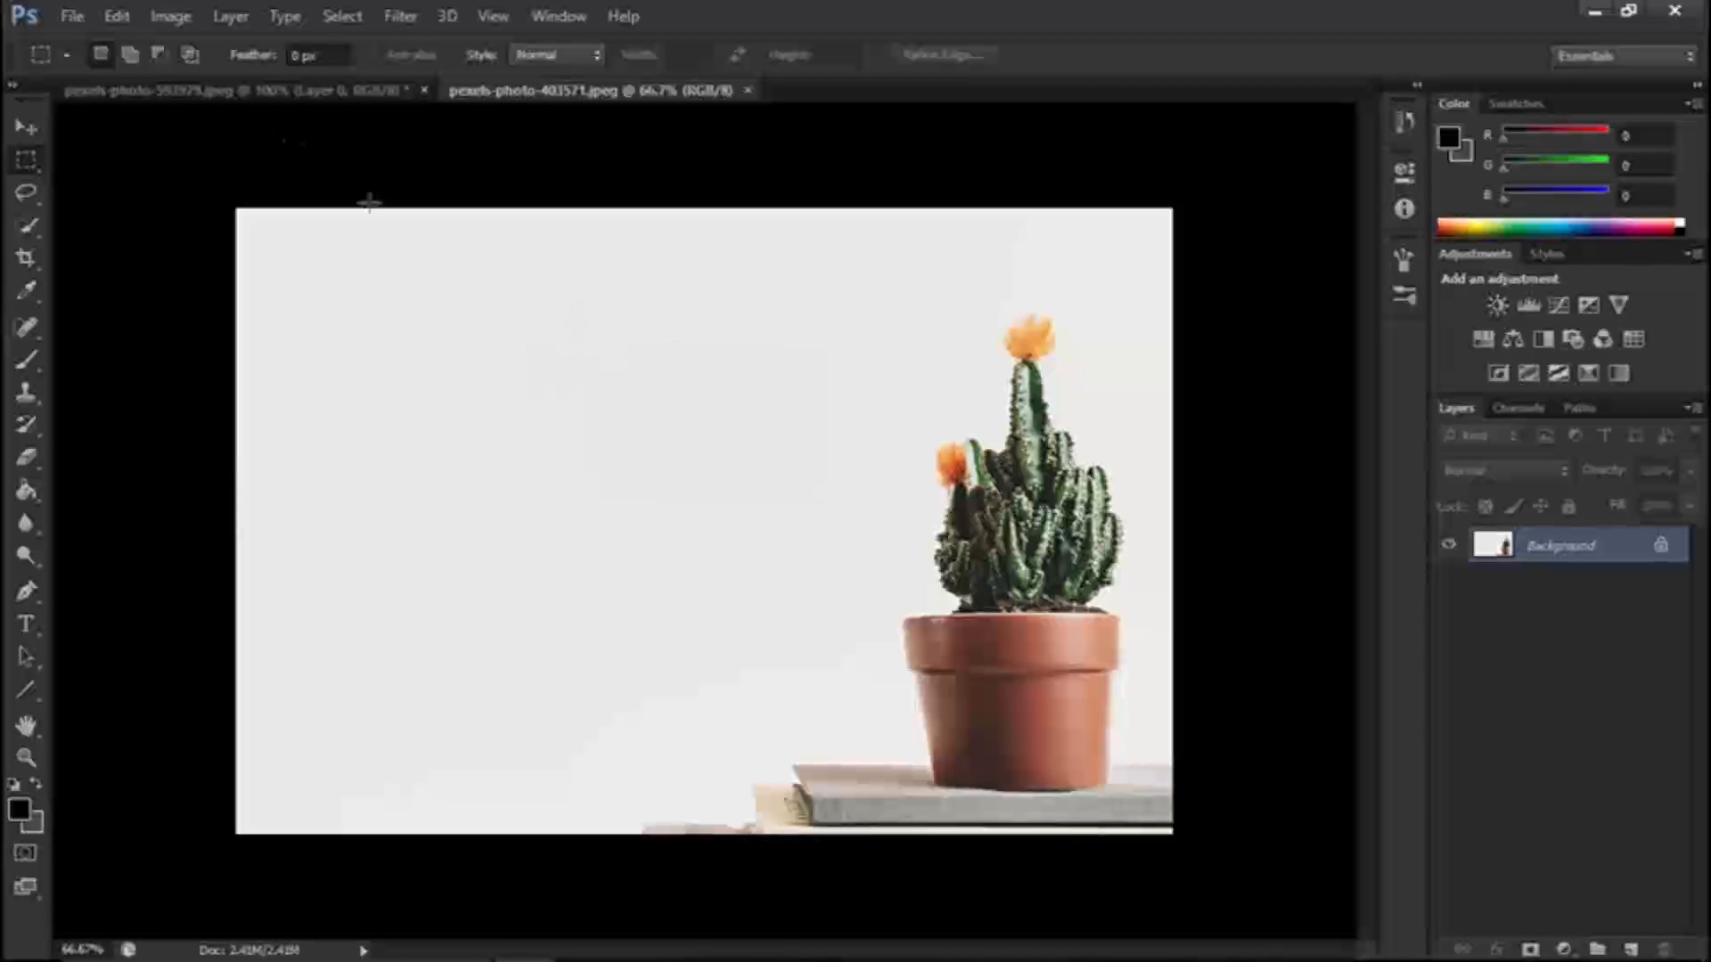
{"action": "key", "text": "ctrl+Tab"}
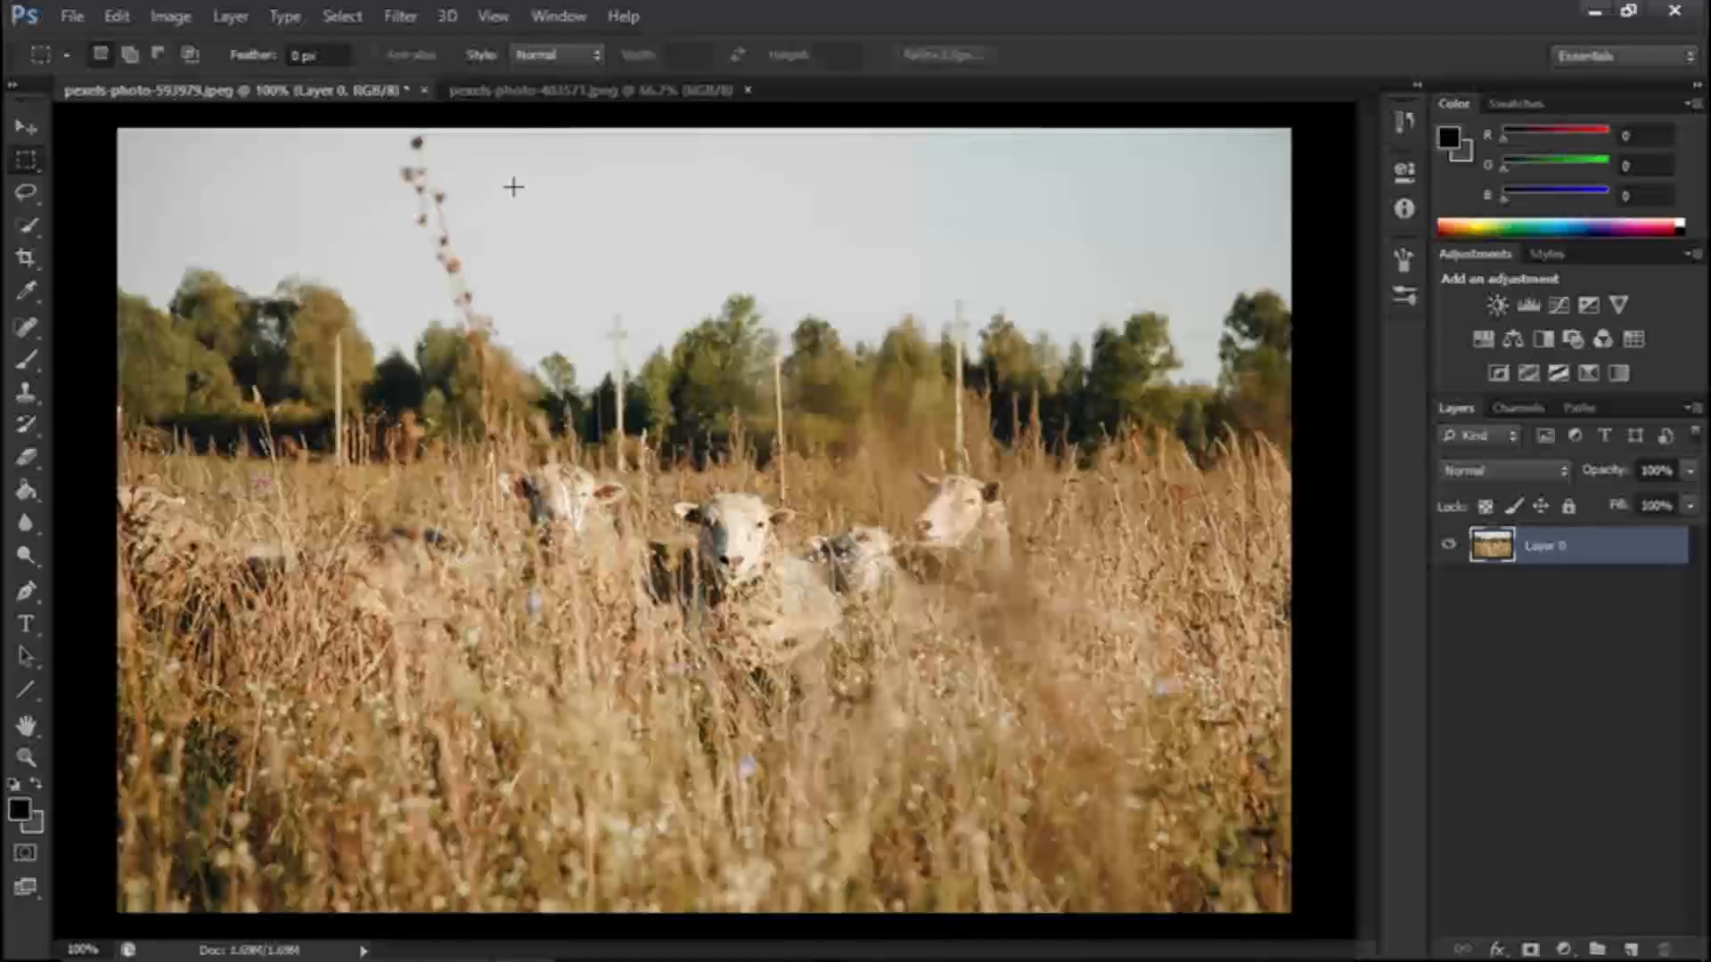
{"action": "key", "text": "ctrl+j"}
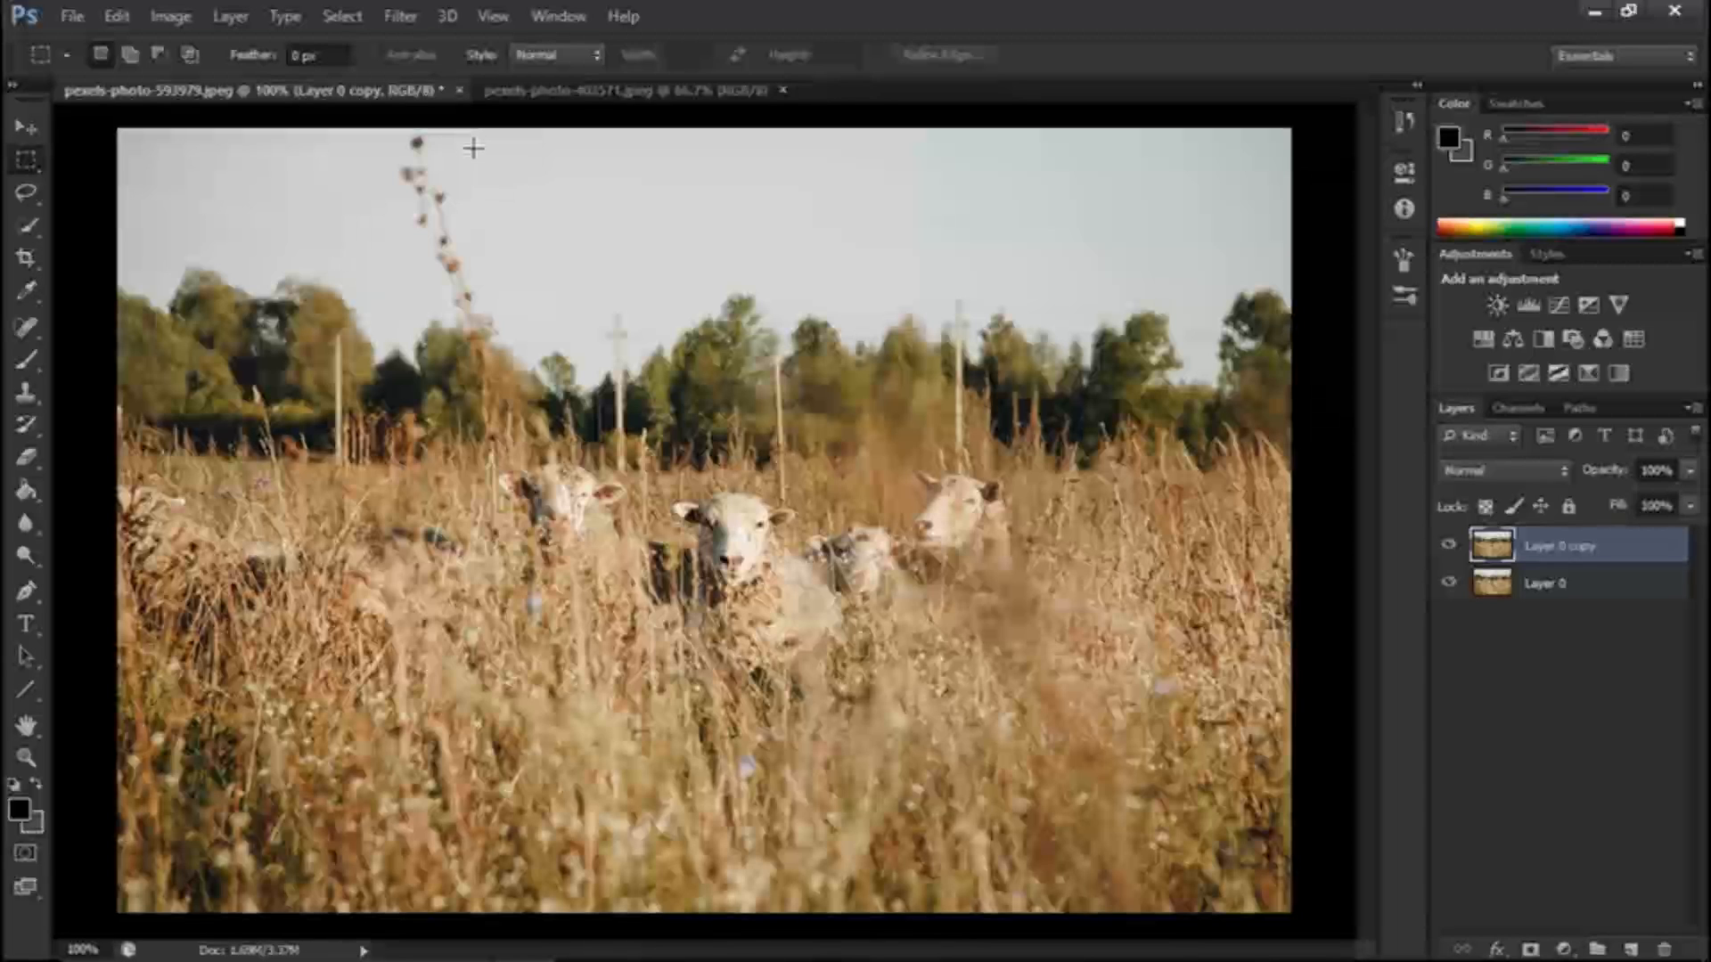
Select a sky patch about 0.93 by 1.29 in beside the tall stem and transform it to about 131% by 153% to cover the stem
{"action": "left_click", "coordinate": [25, 157]}
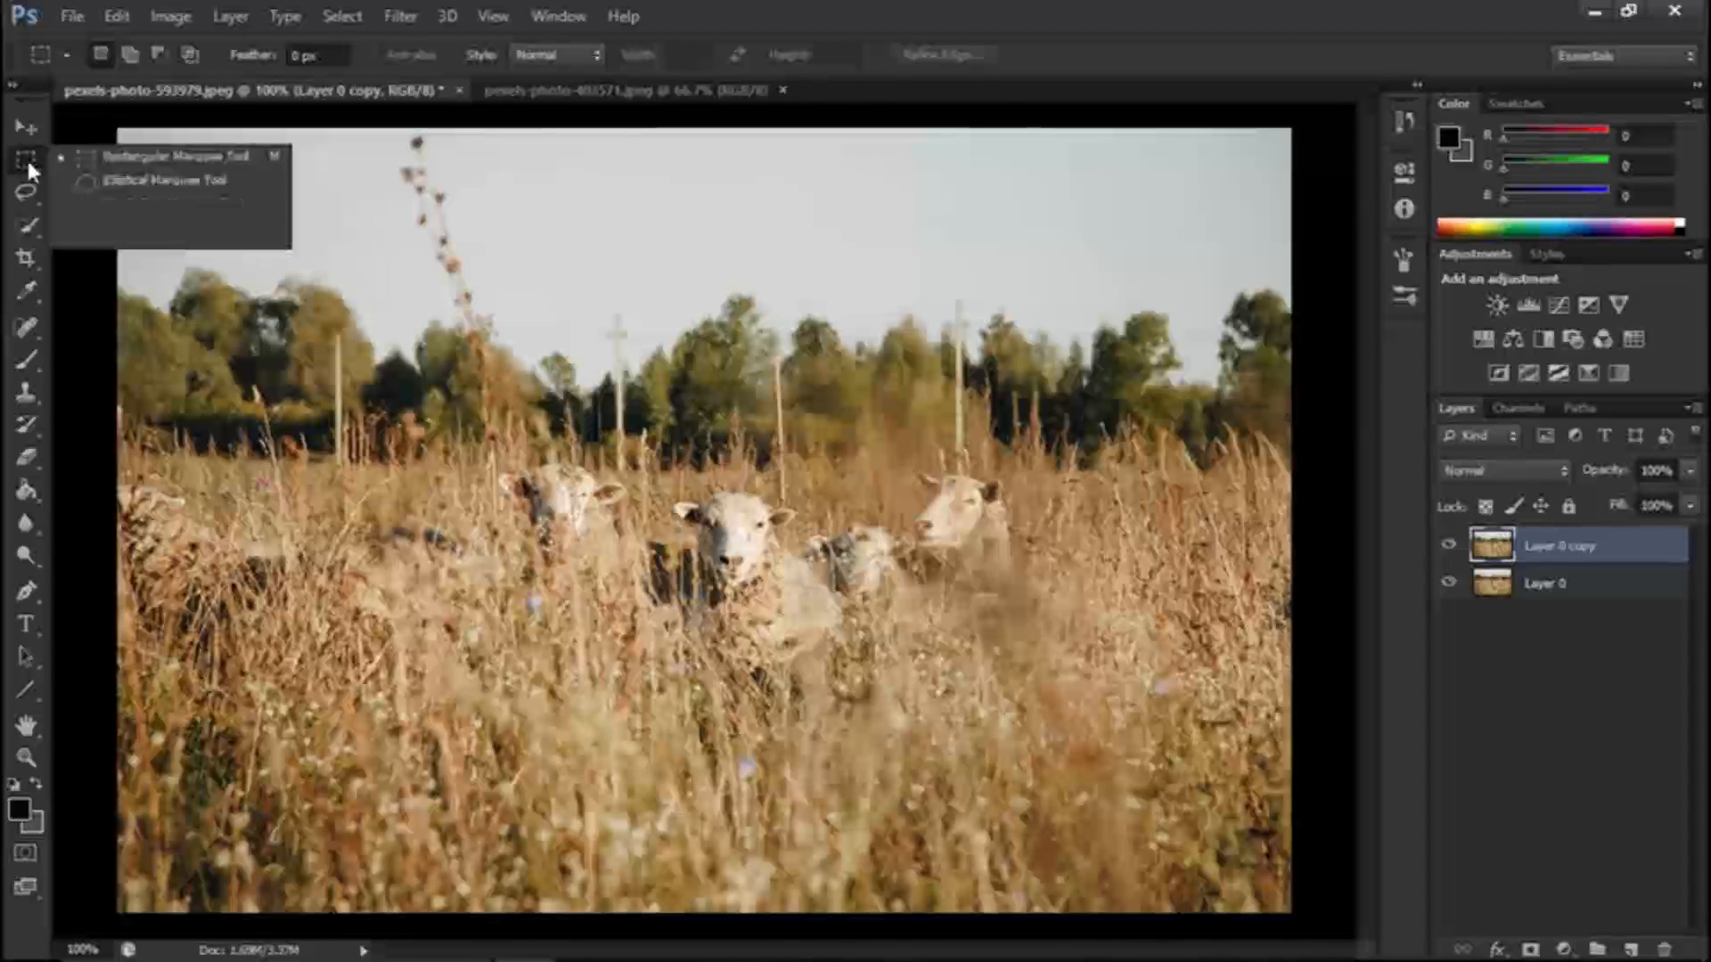
{"action": "left_click", "coordinate": [112, 157]}
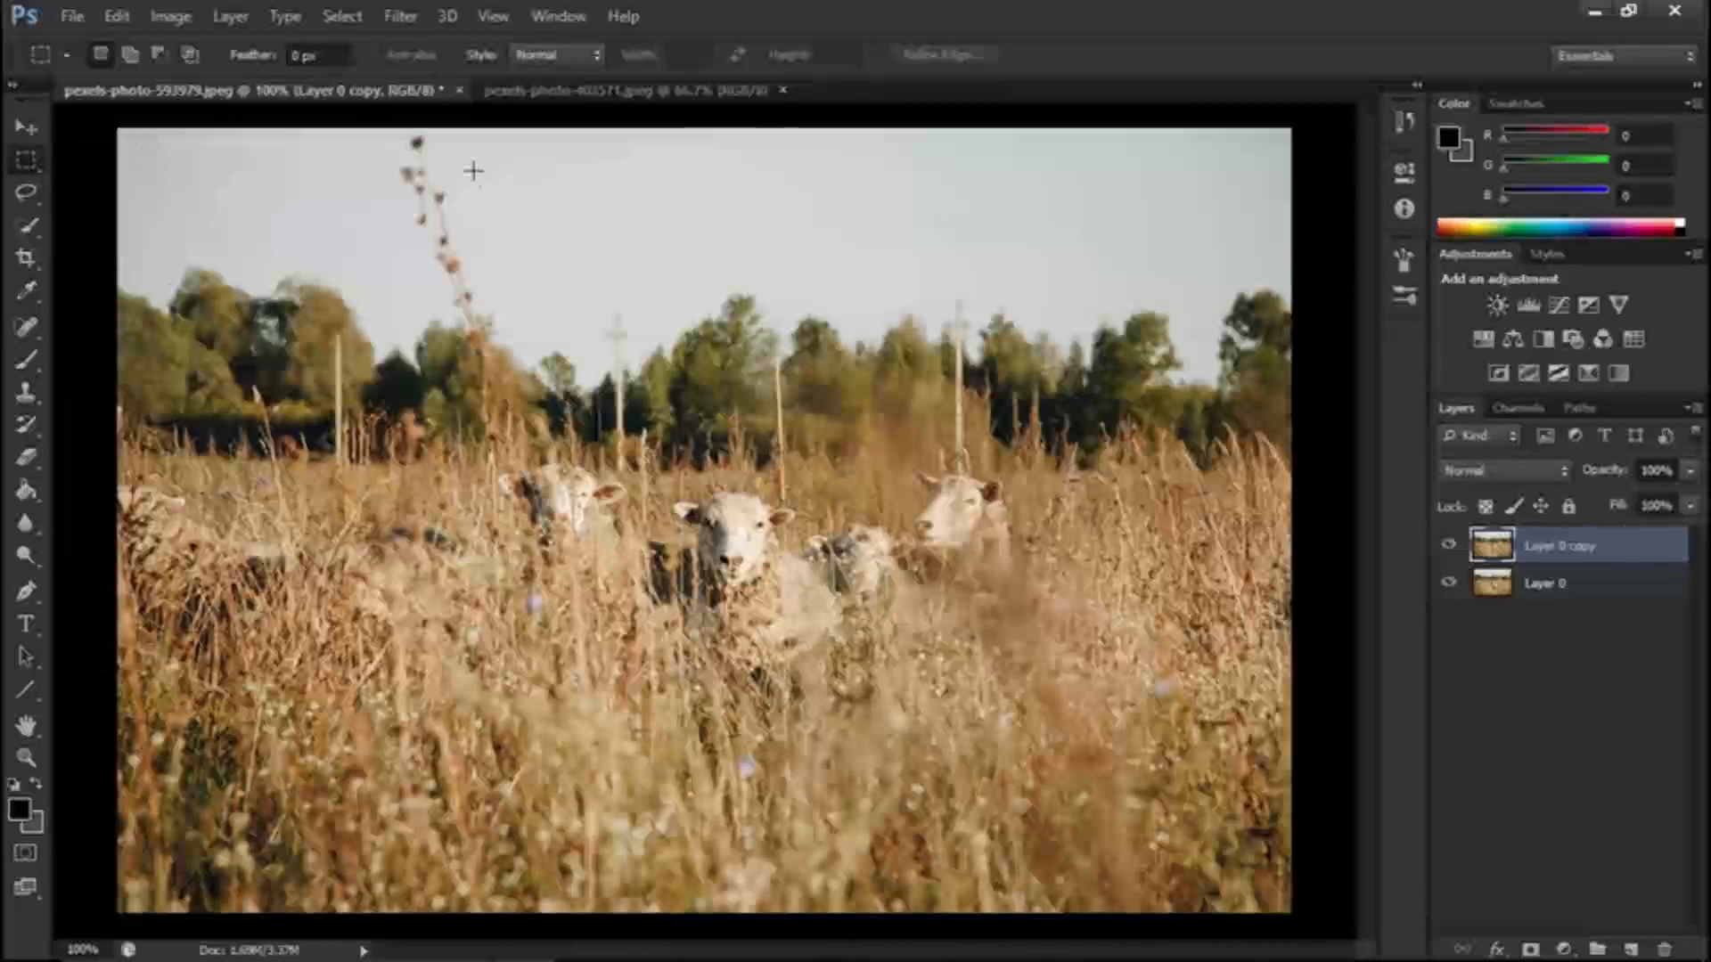
{"action": "left_click_drag", "start_coordinate": [473, 155], "coordinate": [554, 269]}
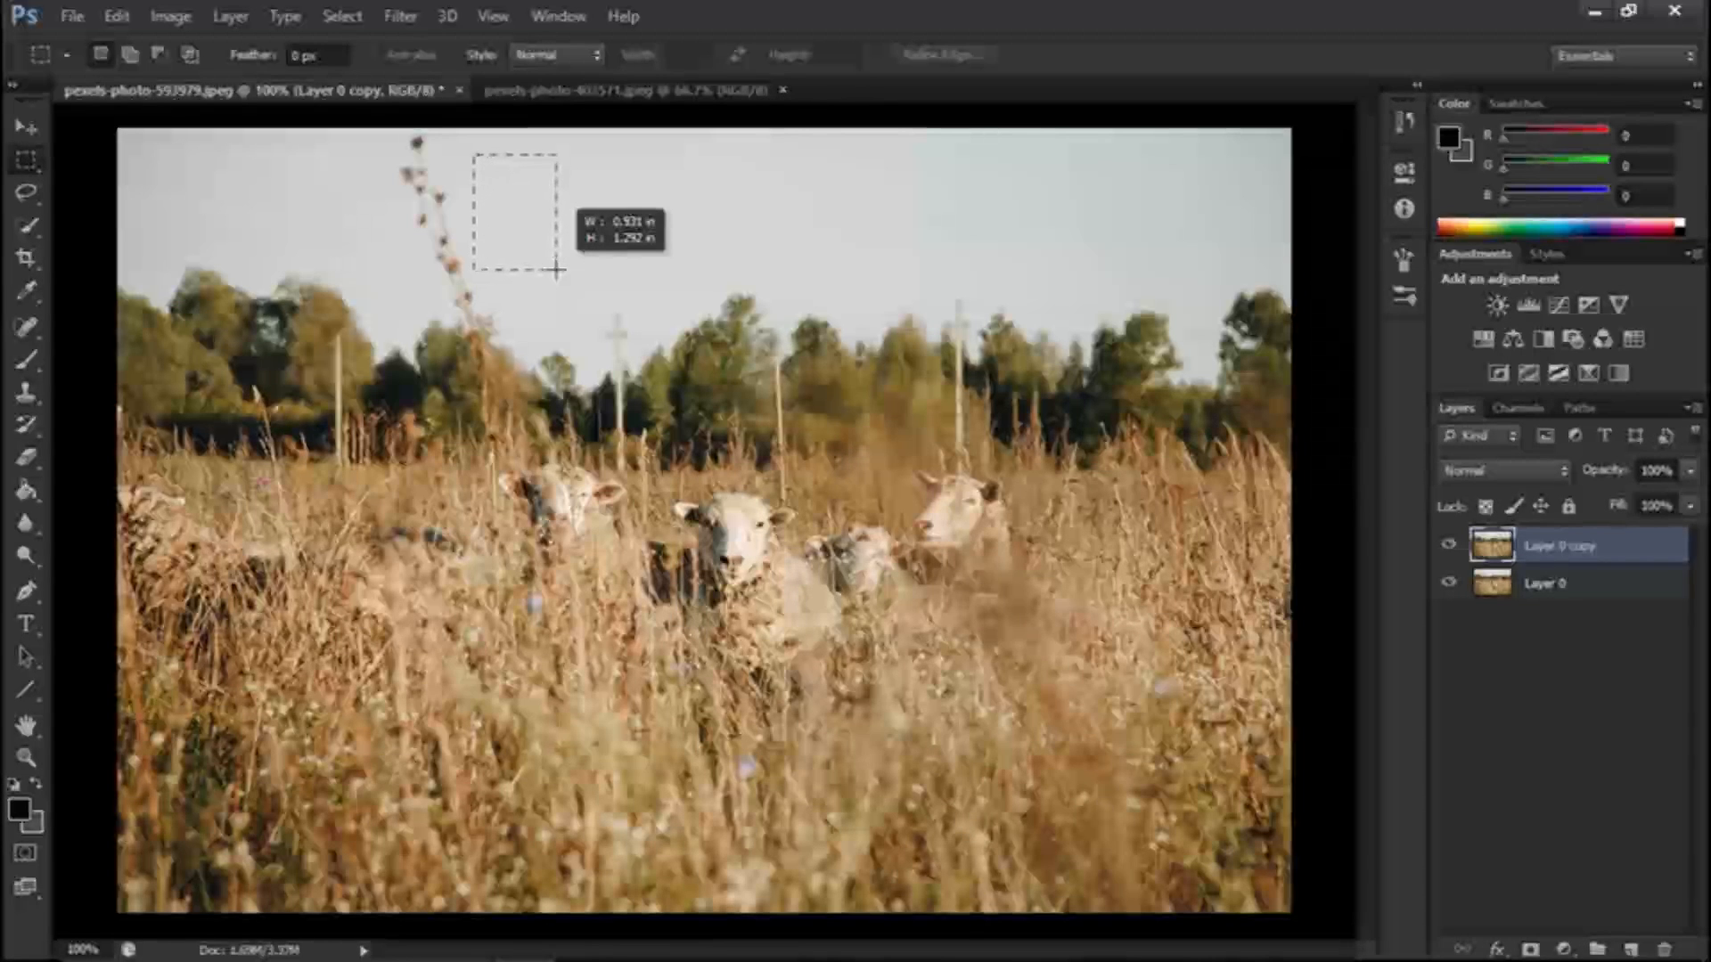
{"action": "left_click_drag", "start_coordinate": [554, 270], "coordinate": [554, 272]}
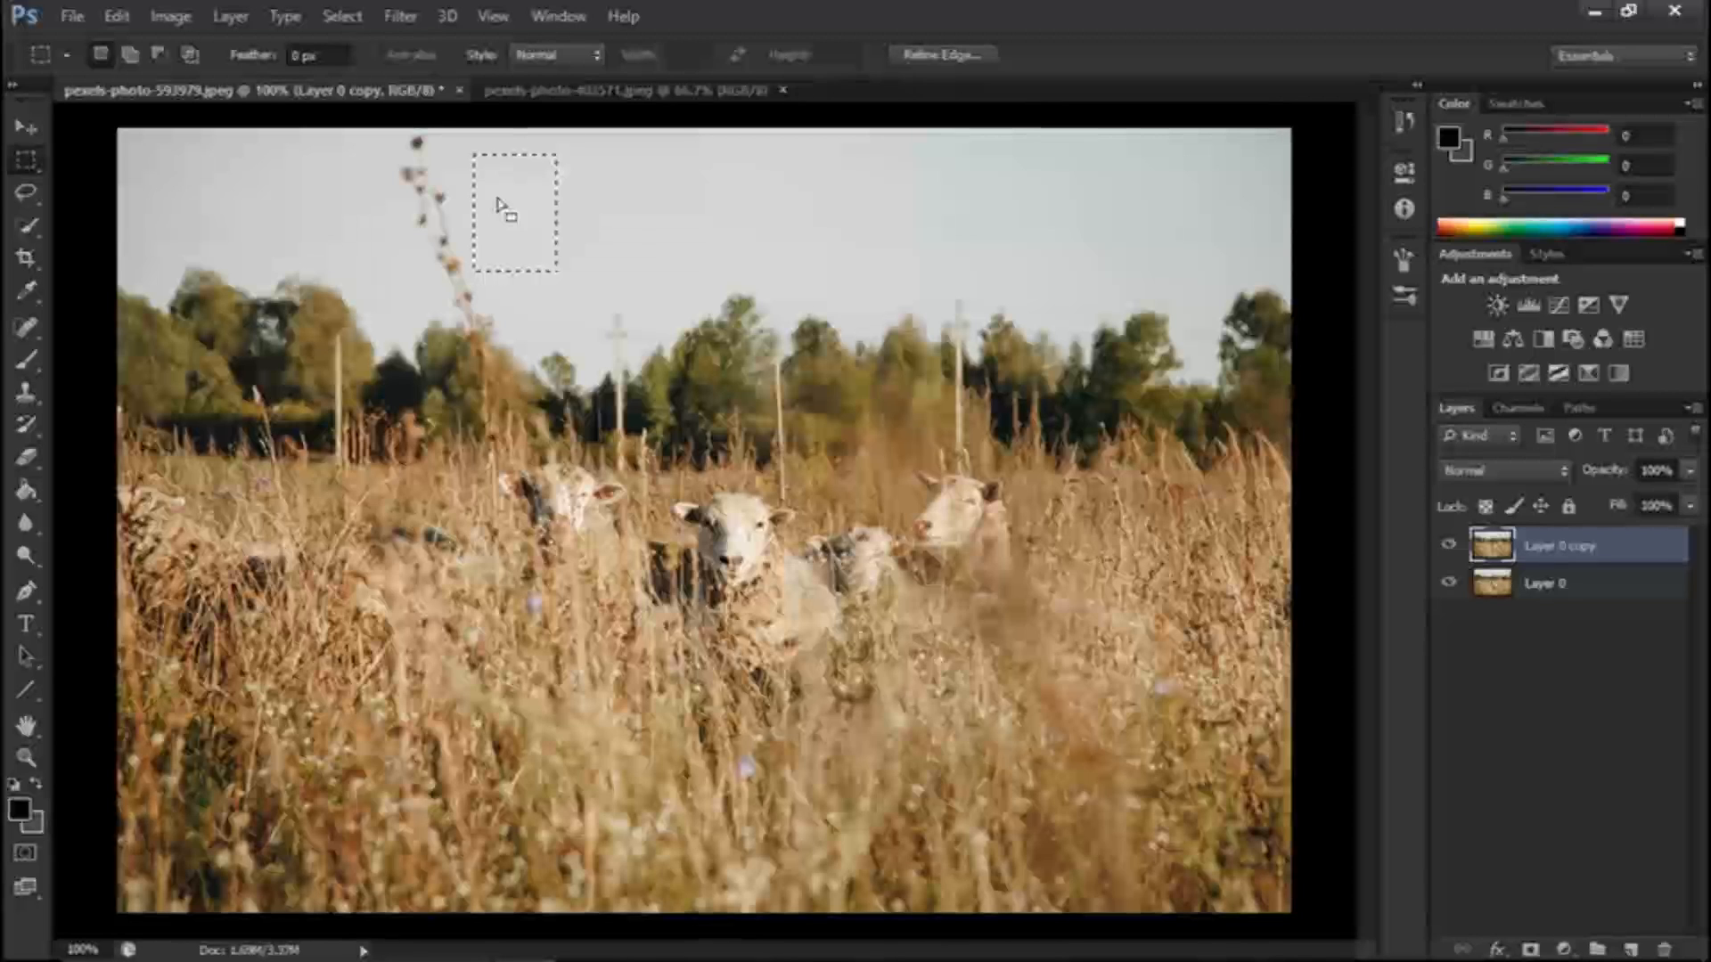
{"action": "key", "text": "ctrl+t"}
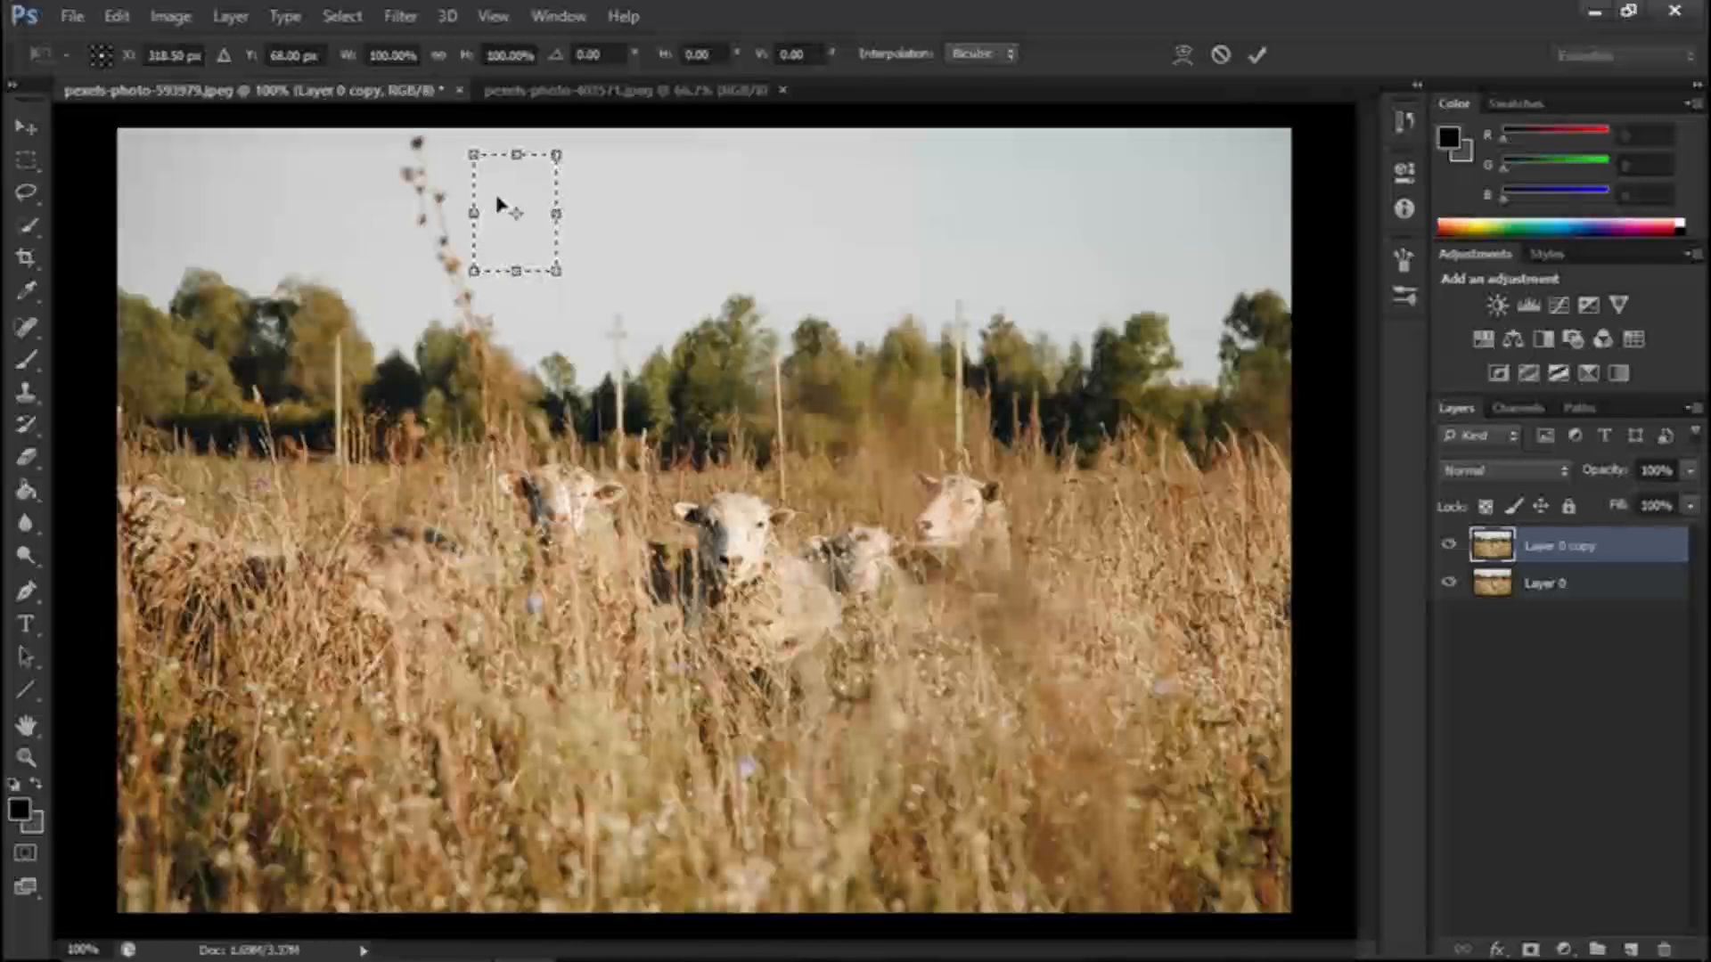
{"action": "left_click_drag", "start_coordinate": [501, 206], "coordinate": [447, 172]}
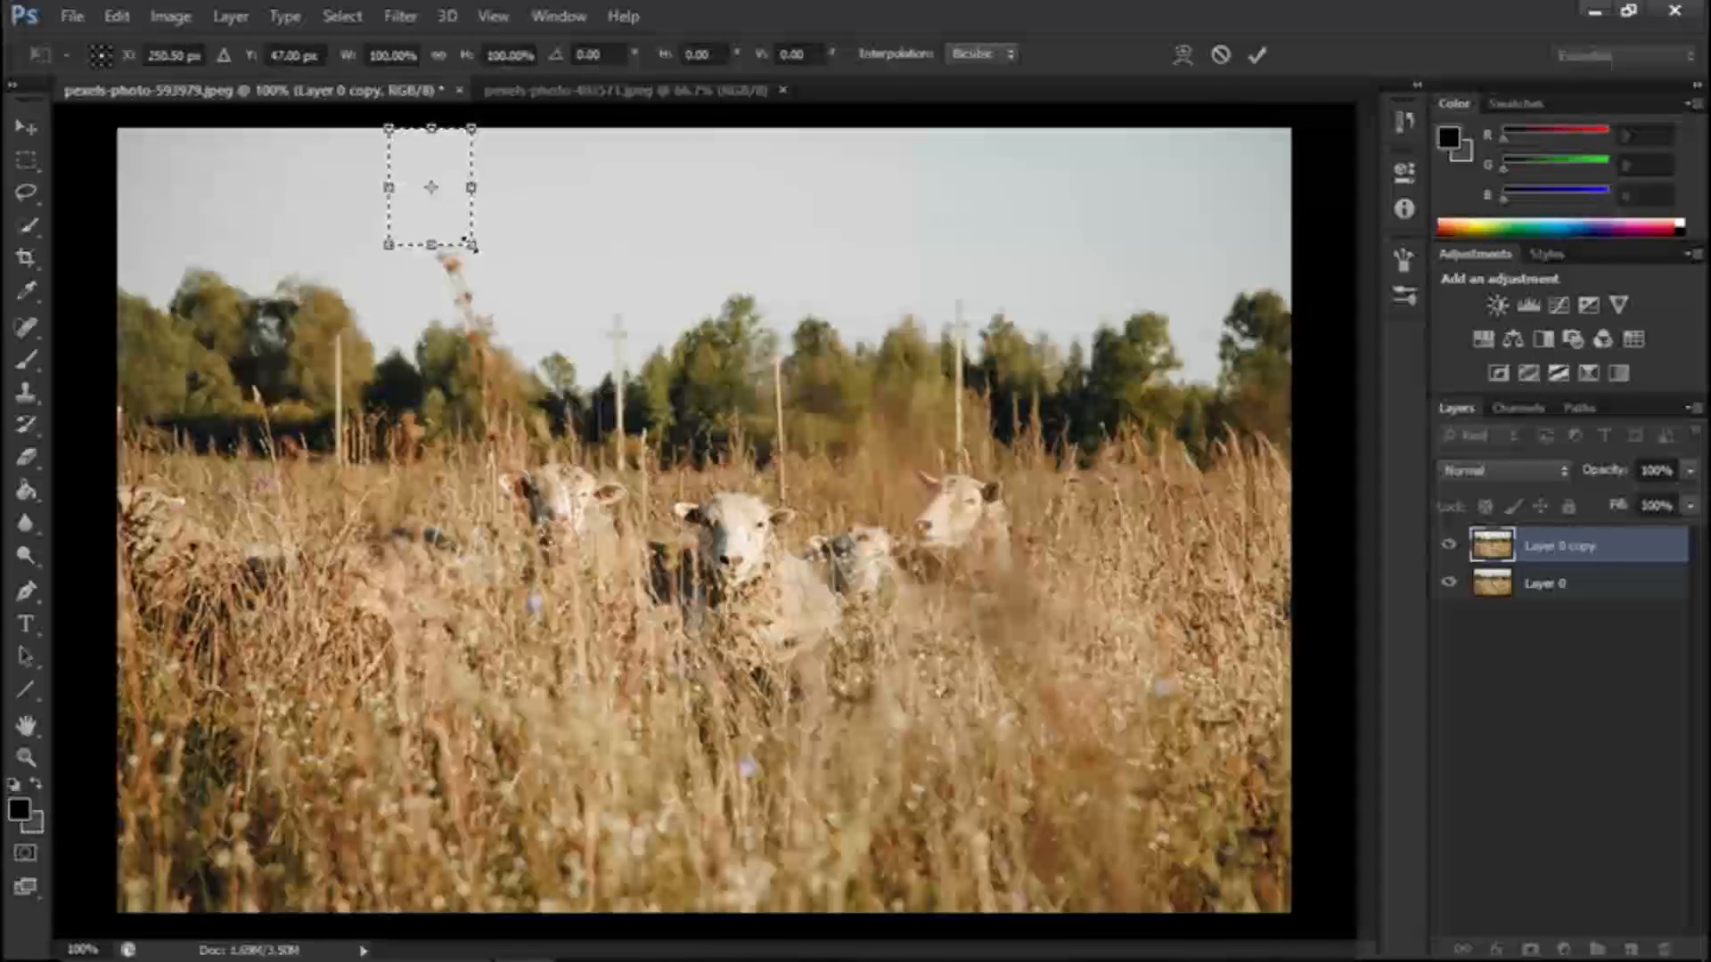
{"action": "left_click_drag", "start_coordinate": [474, 247], "coordinate": [500, 313]}
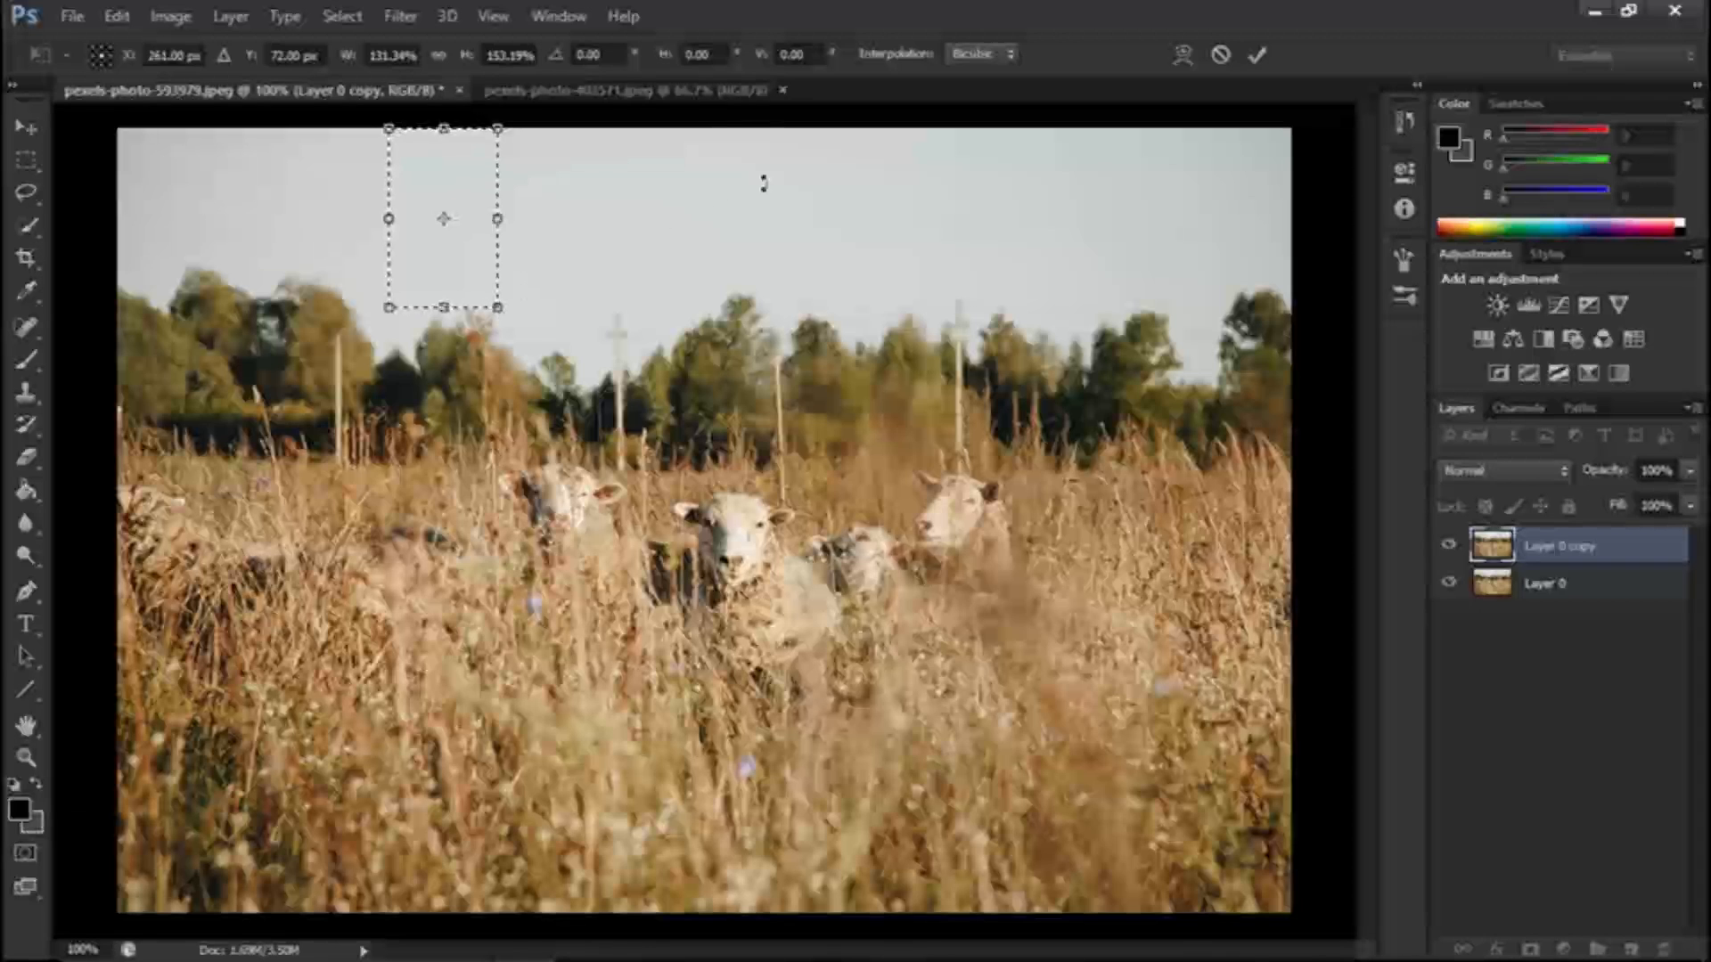
{"action": "left_click", "coordinate": [1258, 55]}
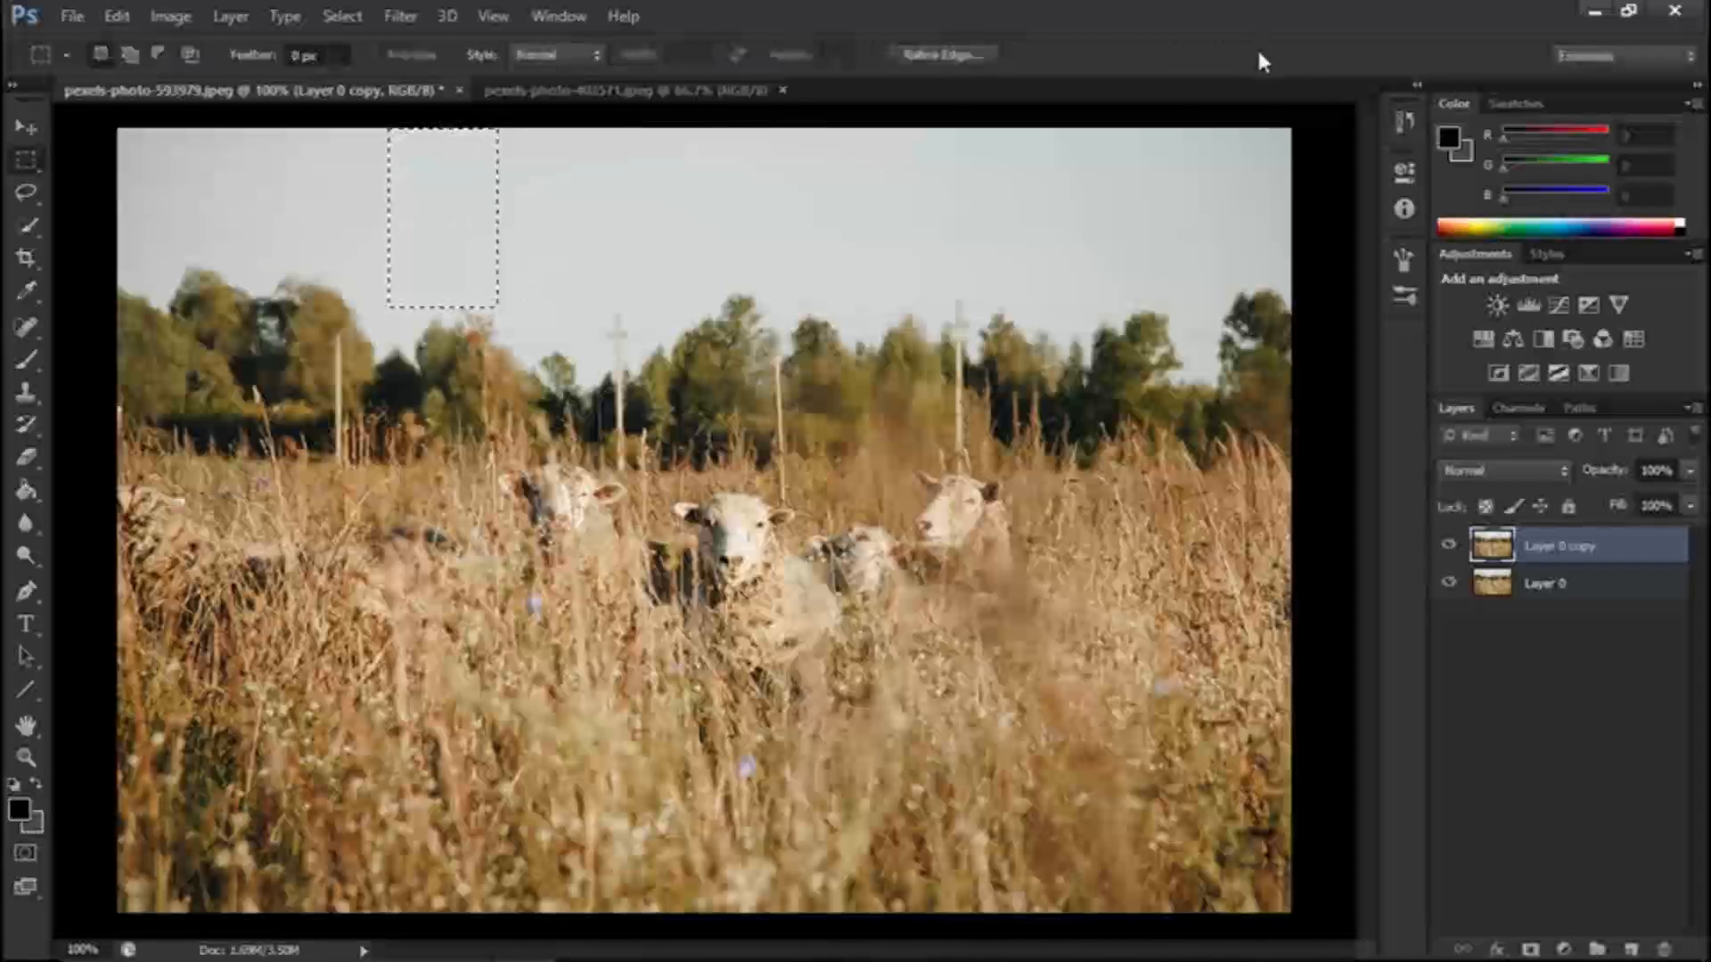
{"action": "key", "text": "ctrl+d"}
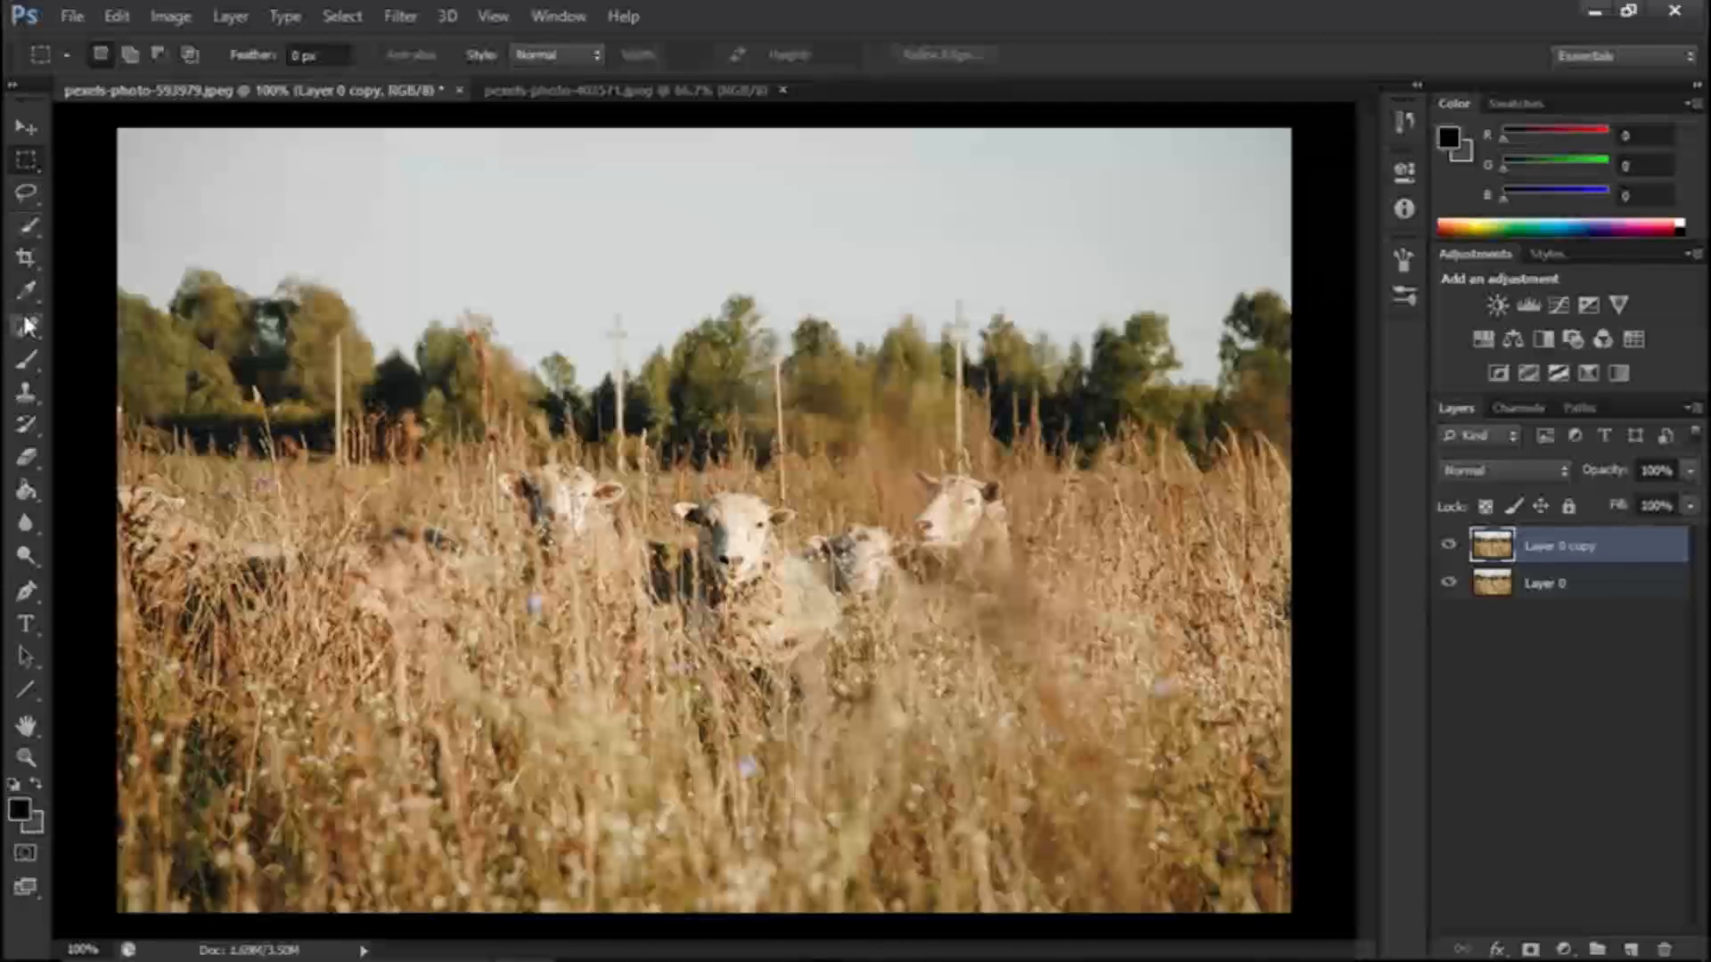
In pexels-photo-403571.jpeg, convert the locked Background into a regular layer named Layer 0 and duplicate it
{"action": "left_click", "coordinate": [25, 524]}
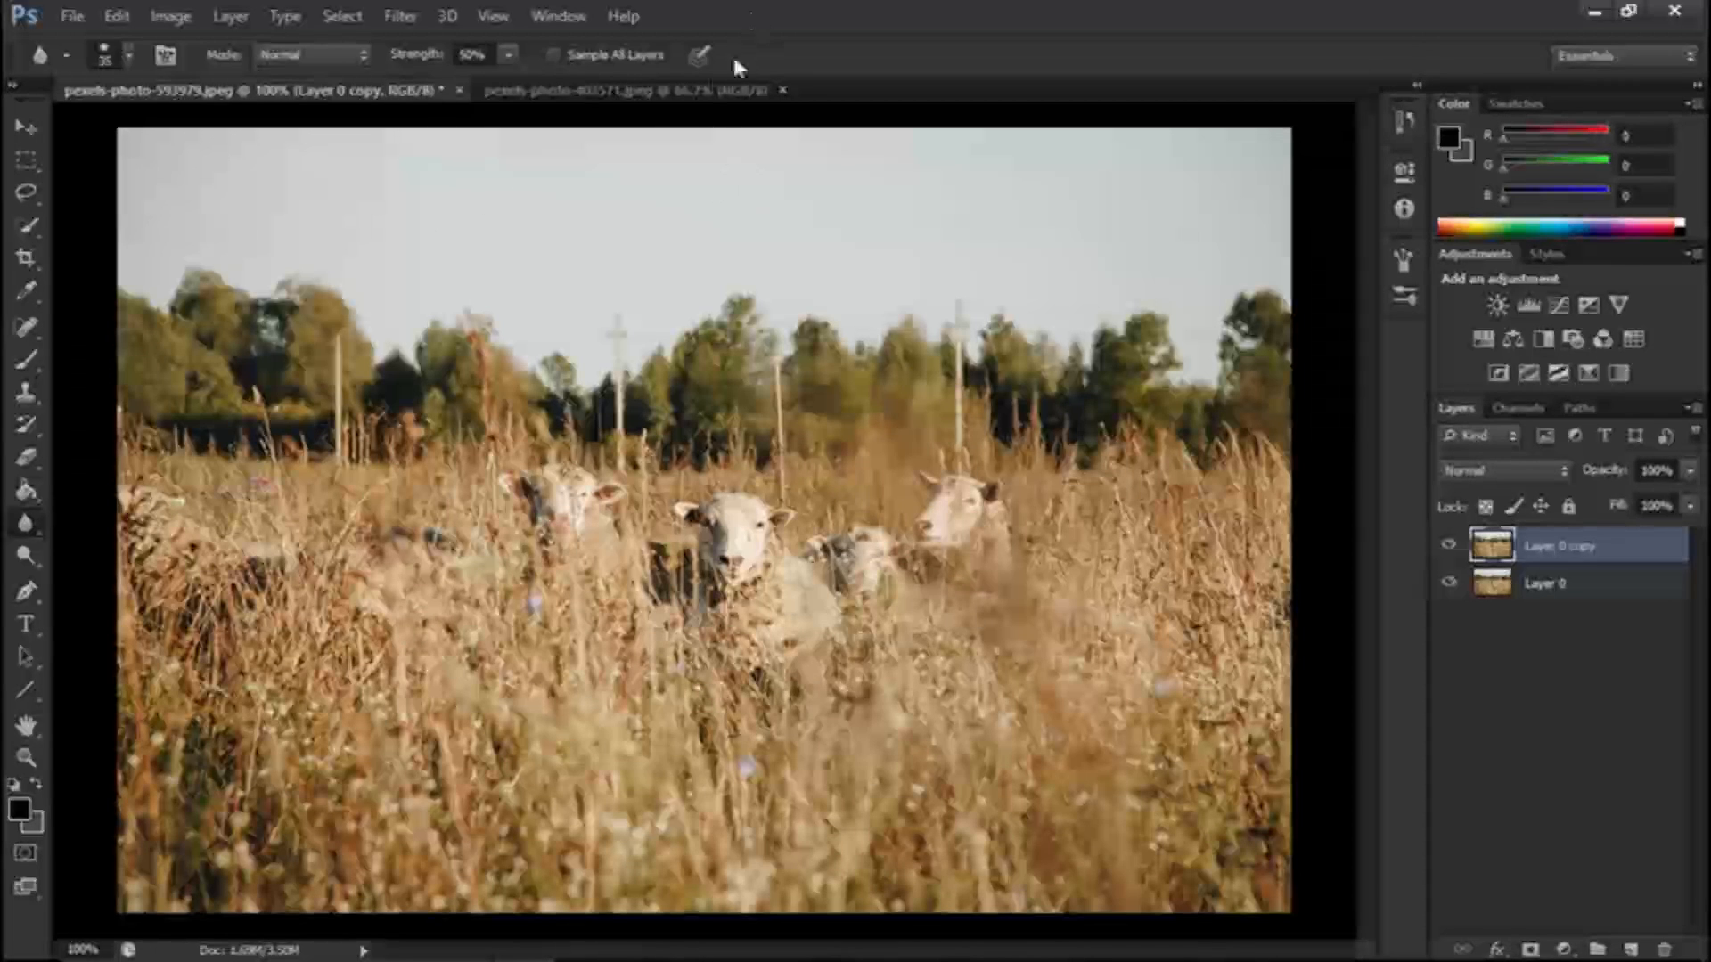
{"action": "left_click", "coordinate": [639, 94]}
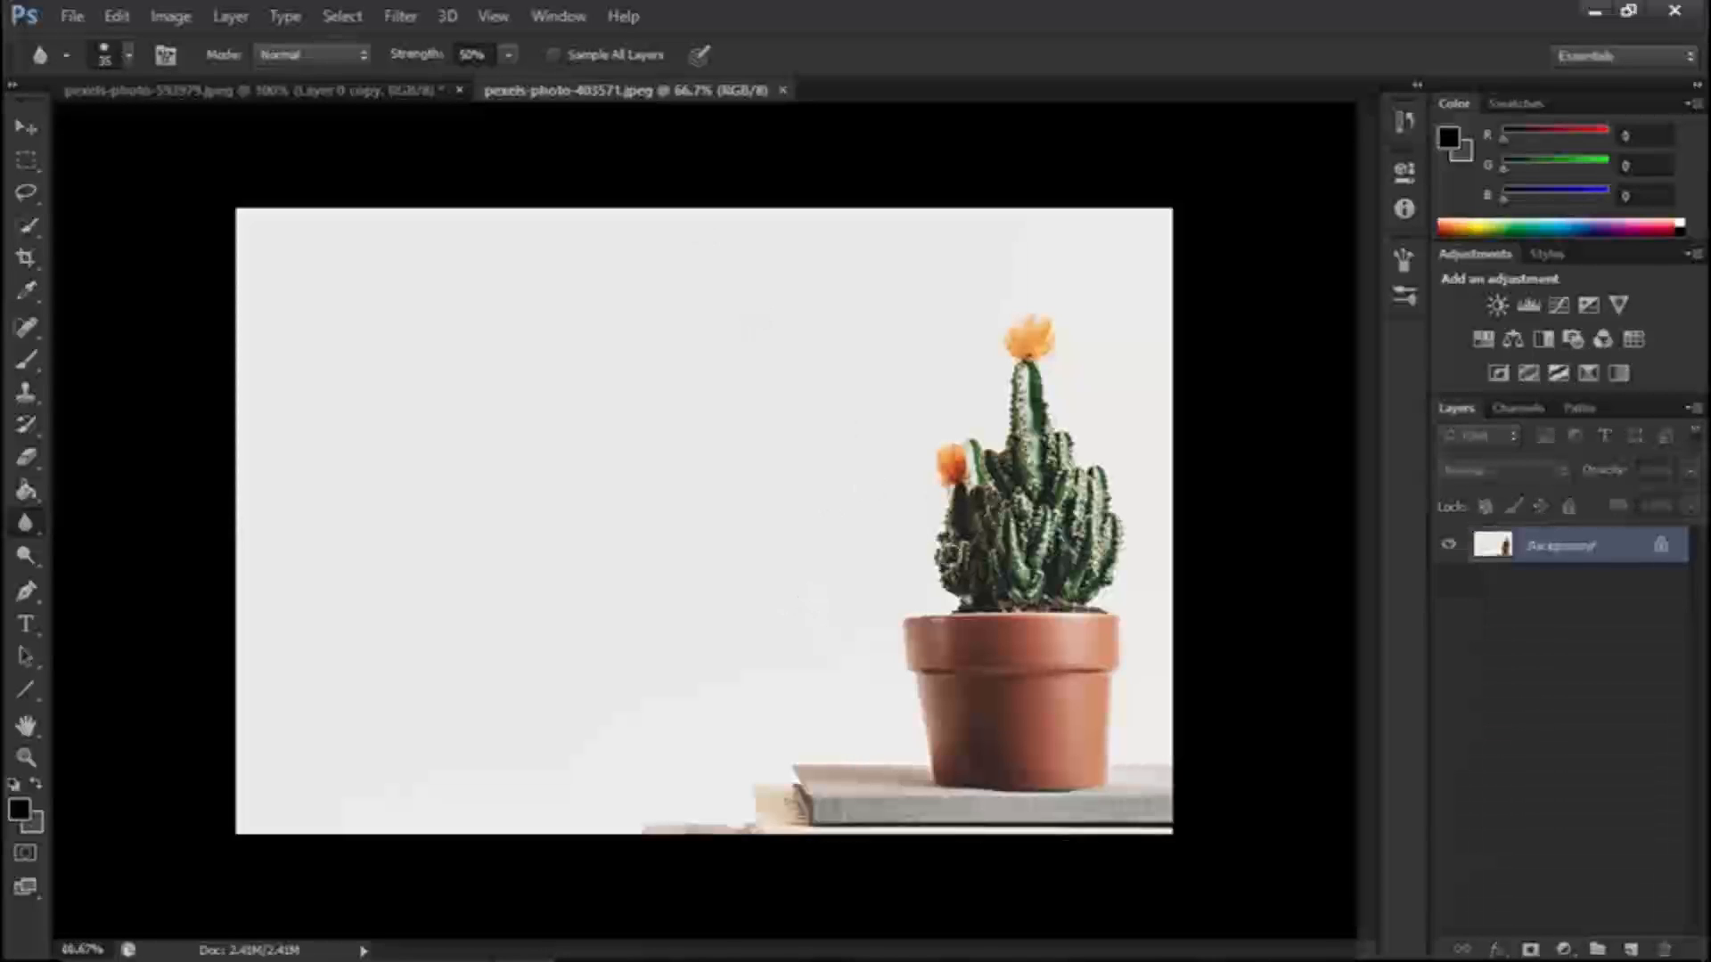
{"action": "double_click", "coordinate": [1661, 549]}
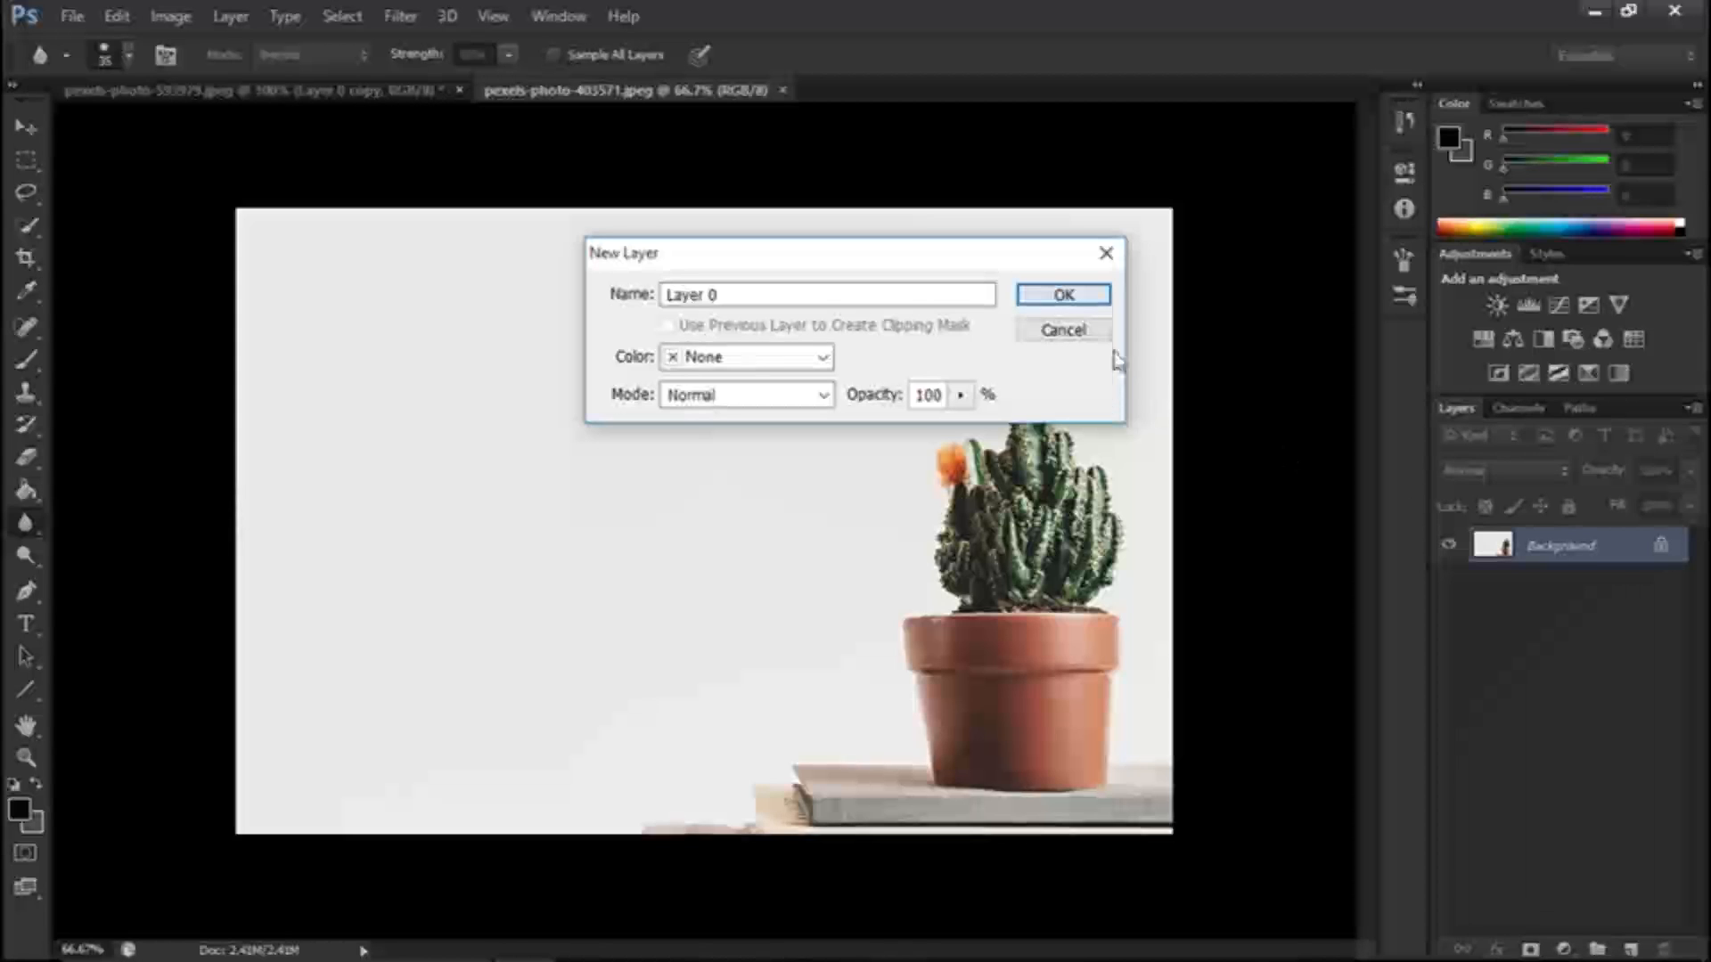
{"action": "left_click", "coordinate": [1060, 299]}
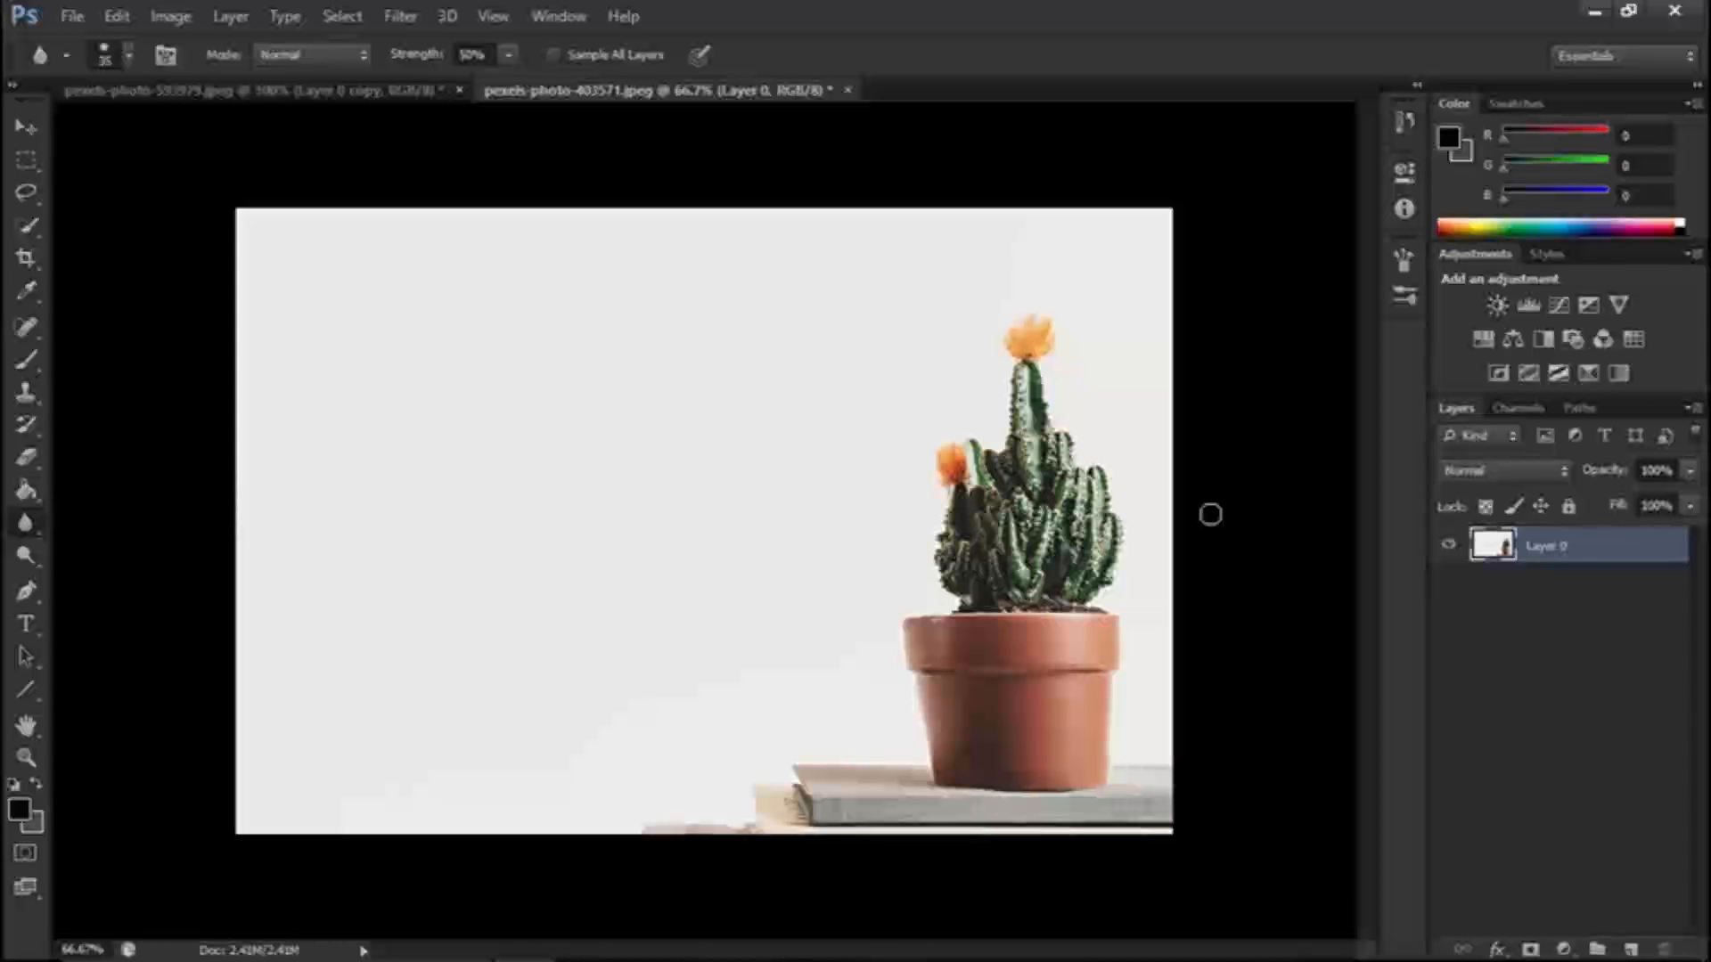
{"action": "key", "text": "ctrl+j"}
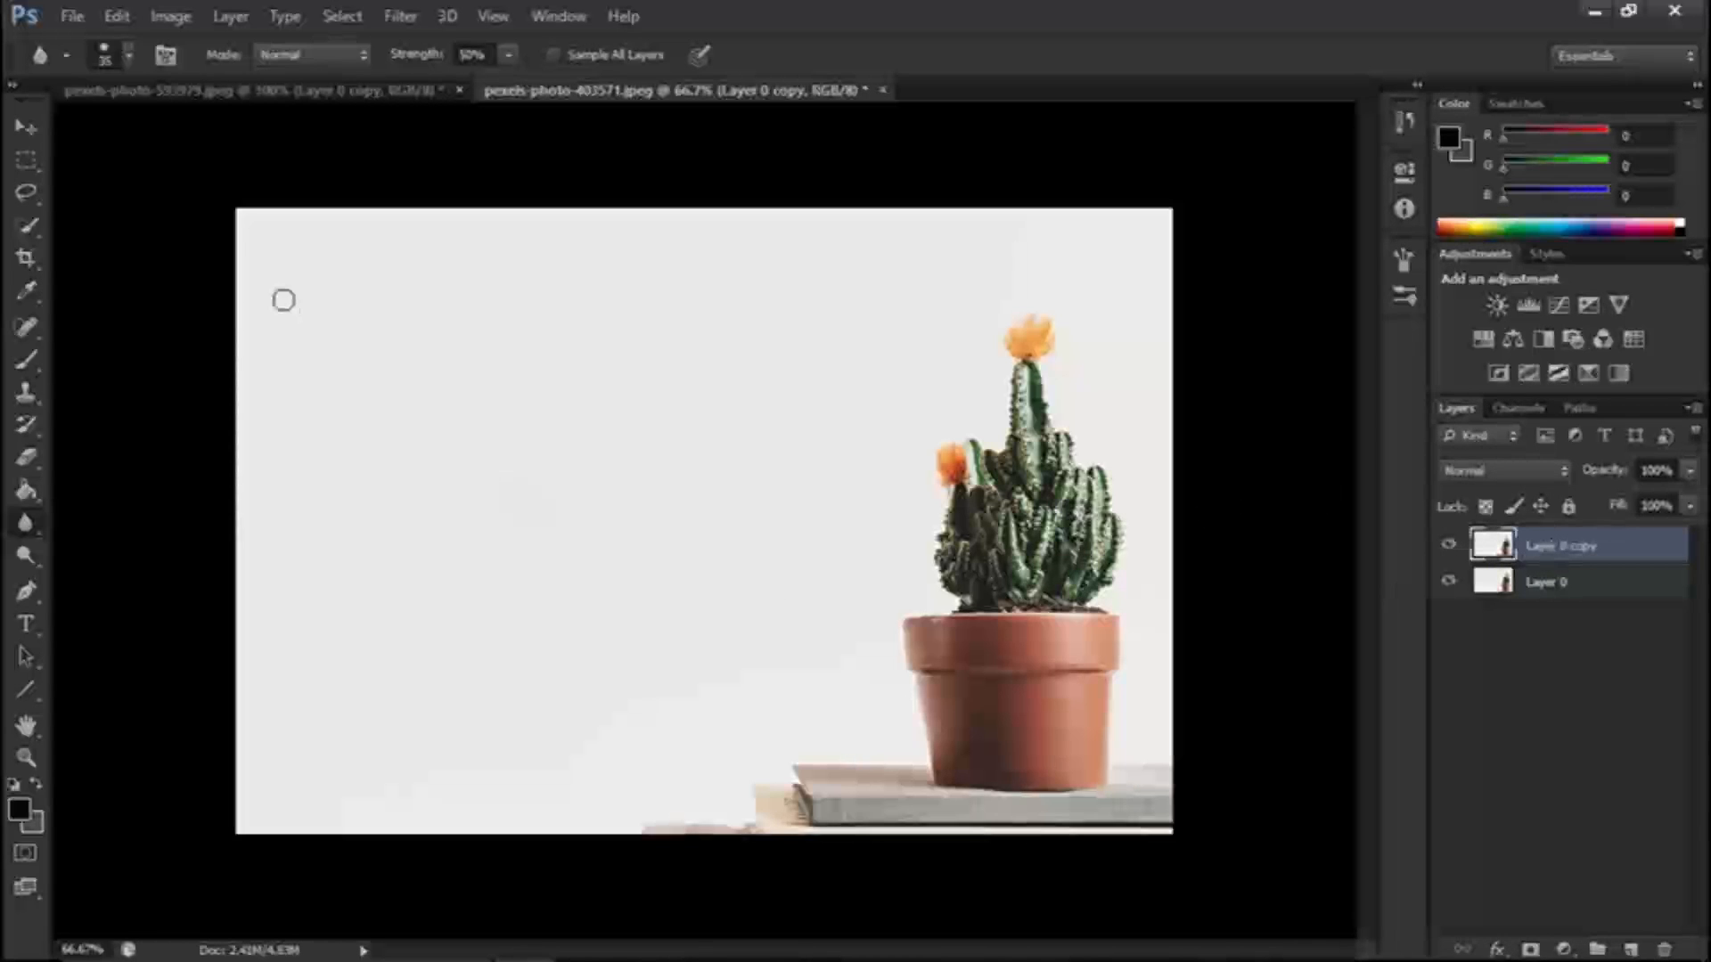
Select a rectangle of blank wall beside the cactus and transform it to about 135% by 130% to cover the cactus down to the pot rim
{"action": "left_click", "coordinate": [28, 159]}
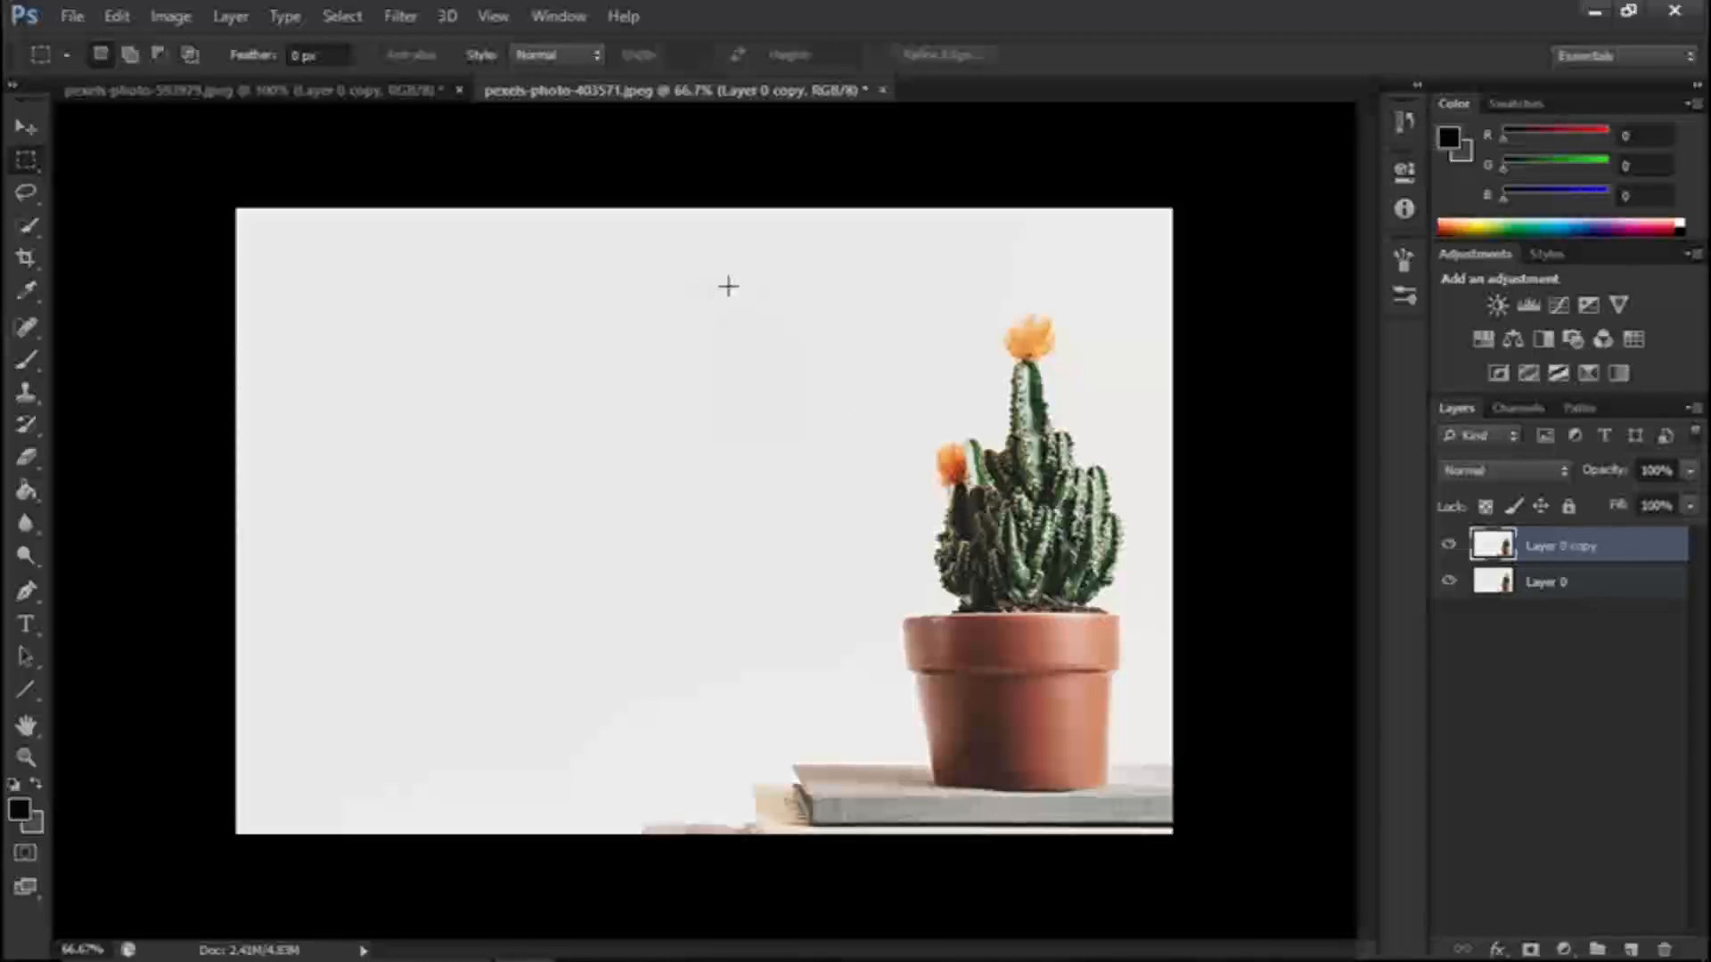
{"action": "left_click_drag", "start_coordinate": [729, 288], "coordinate": [914, 538]}
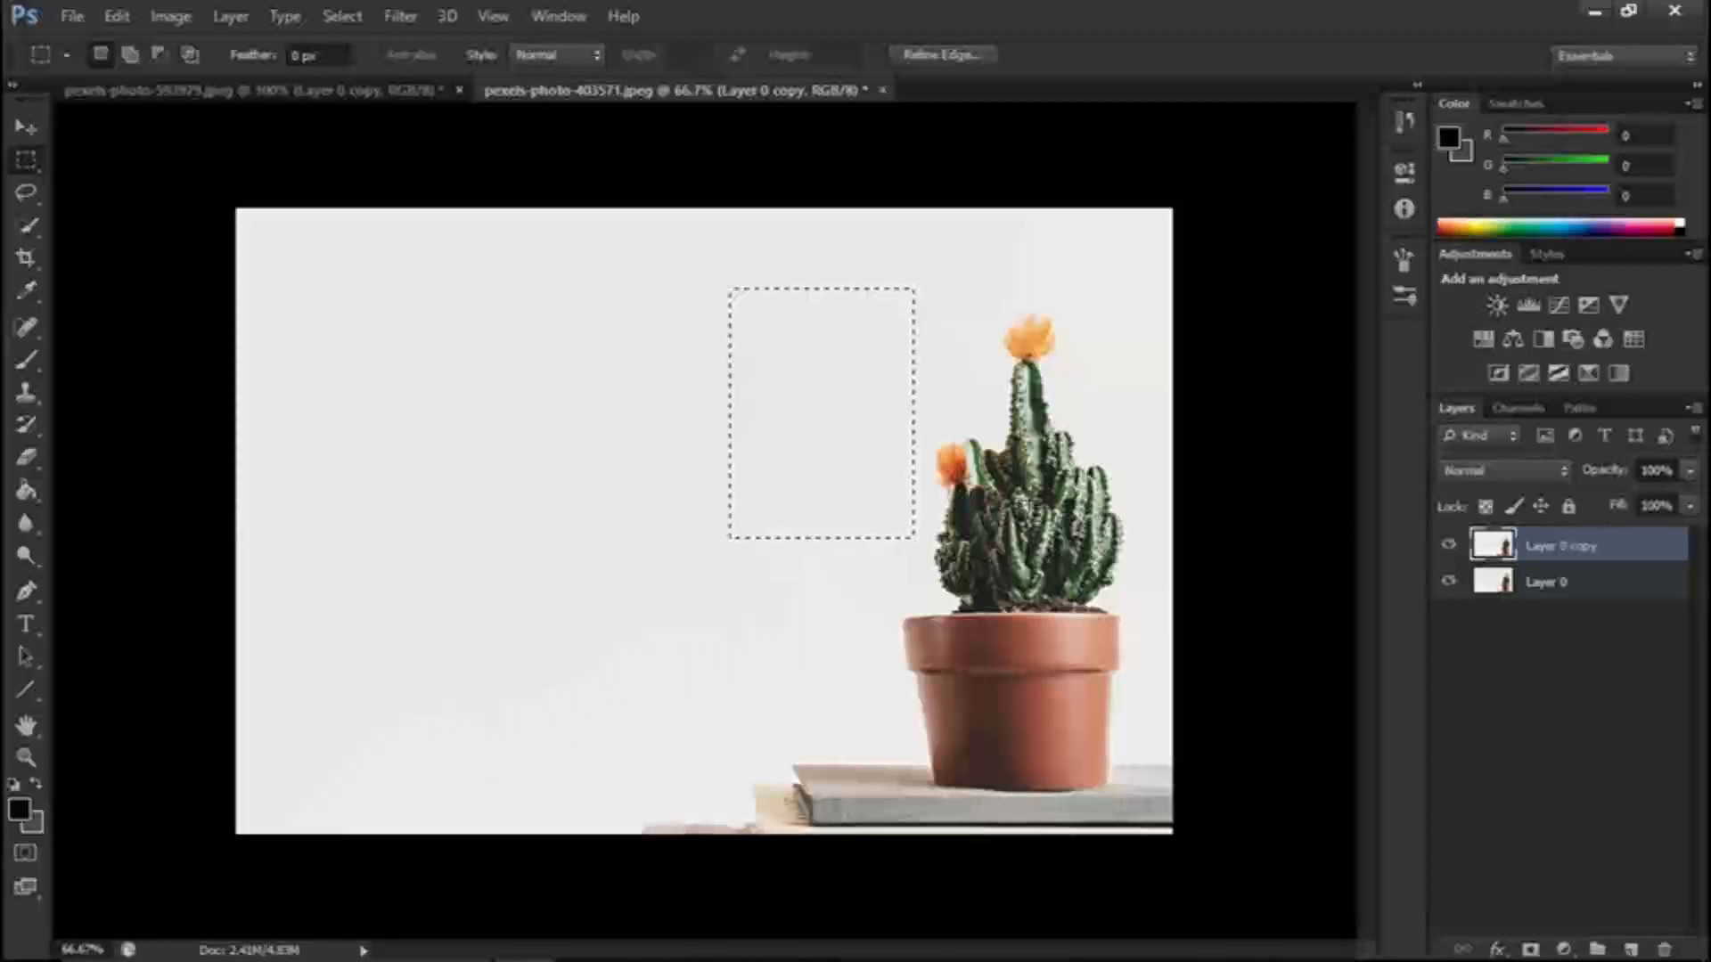
{"action": "key", "text": "ctrl+t"}
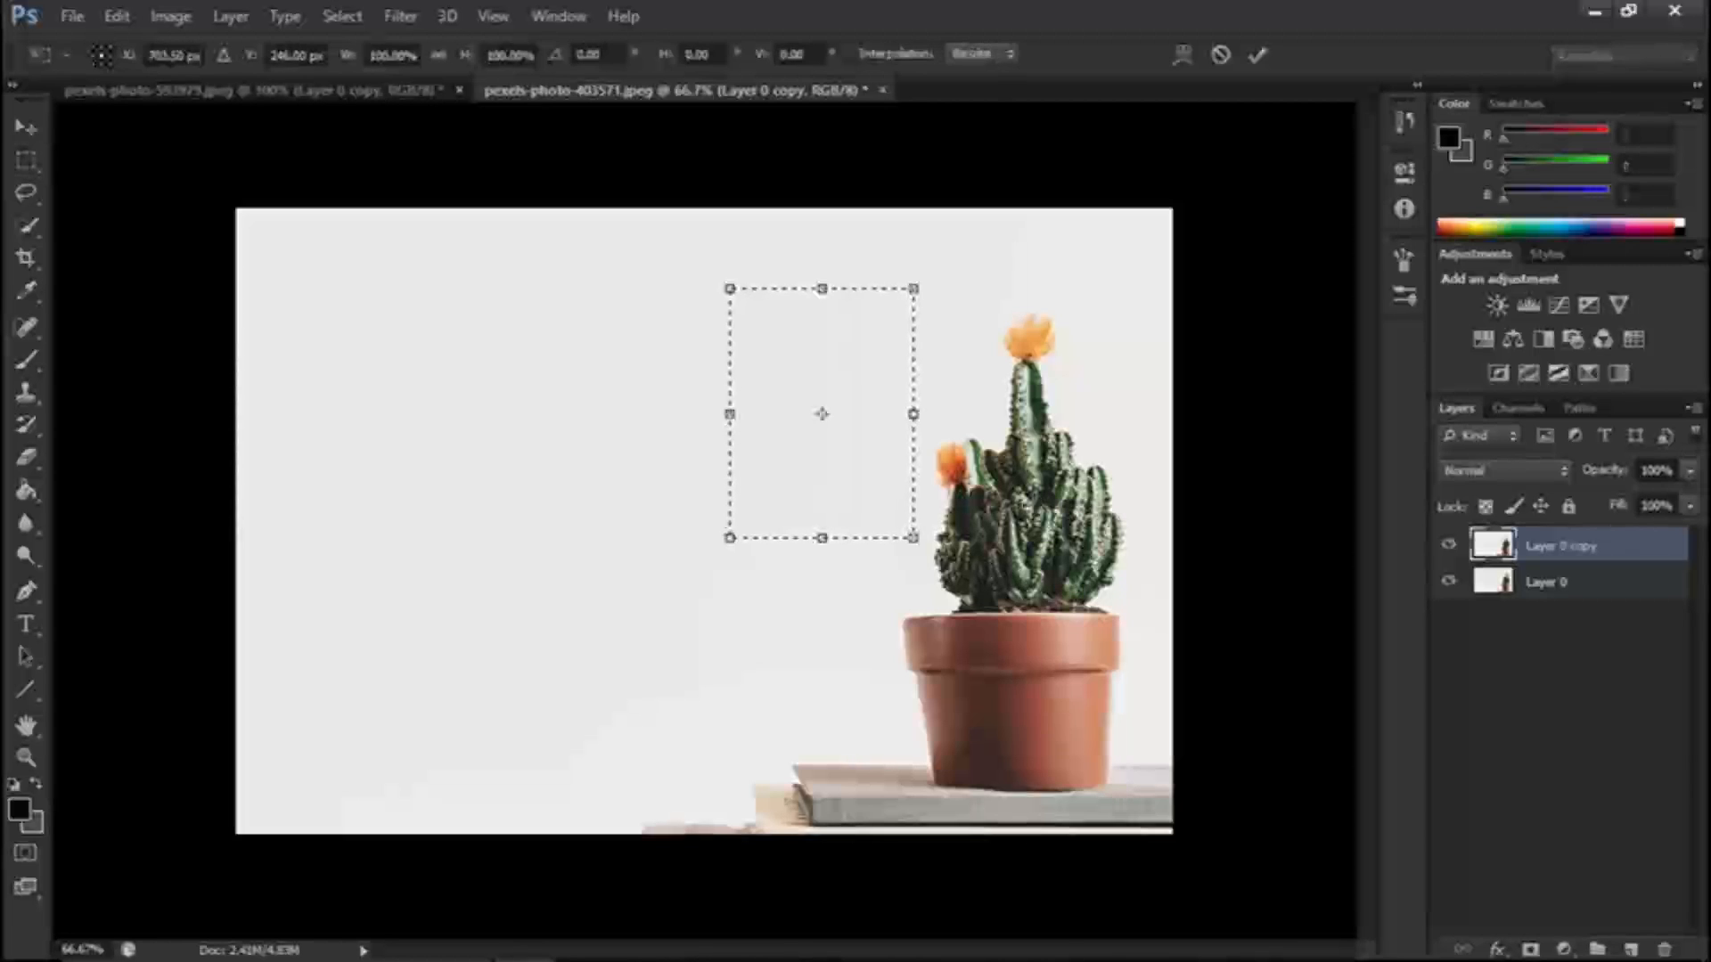
{"action": "left_click_drag", "start_coordinate": [847, 335], "coordinate": [1046, 335]}
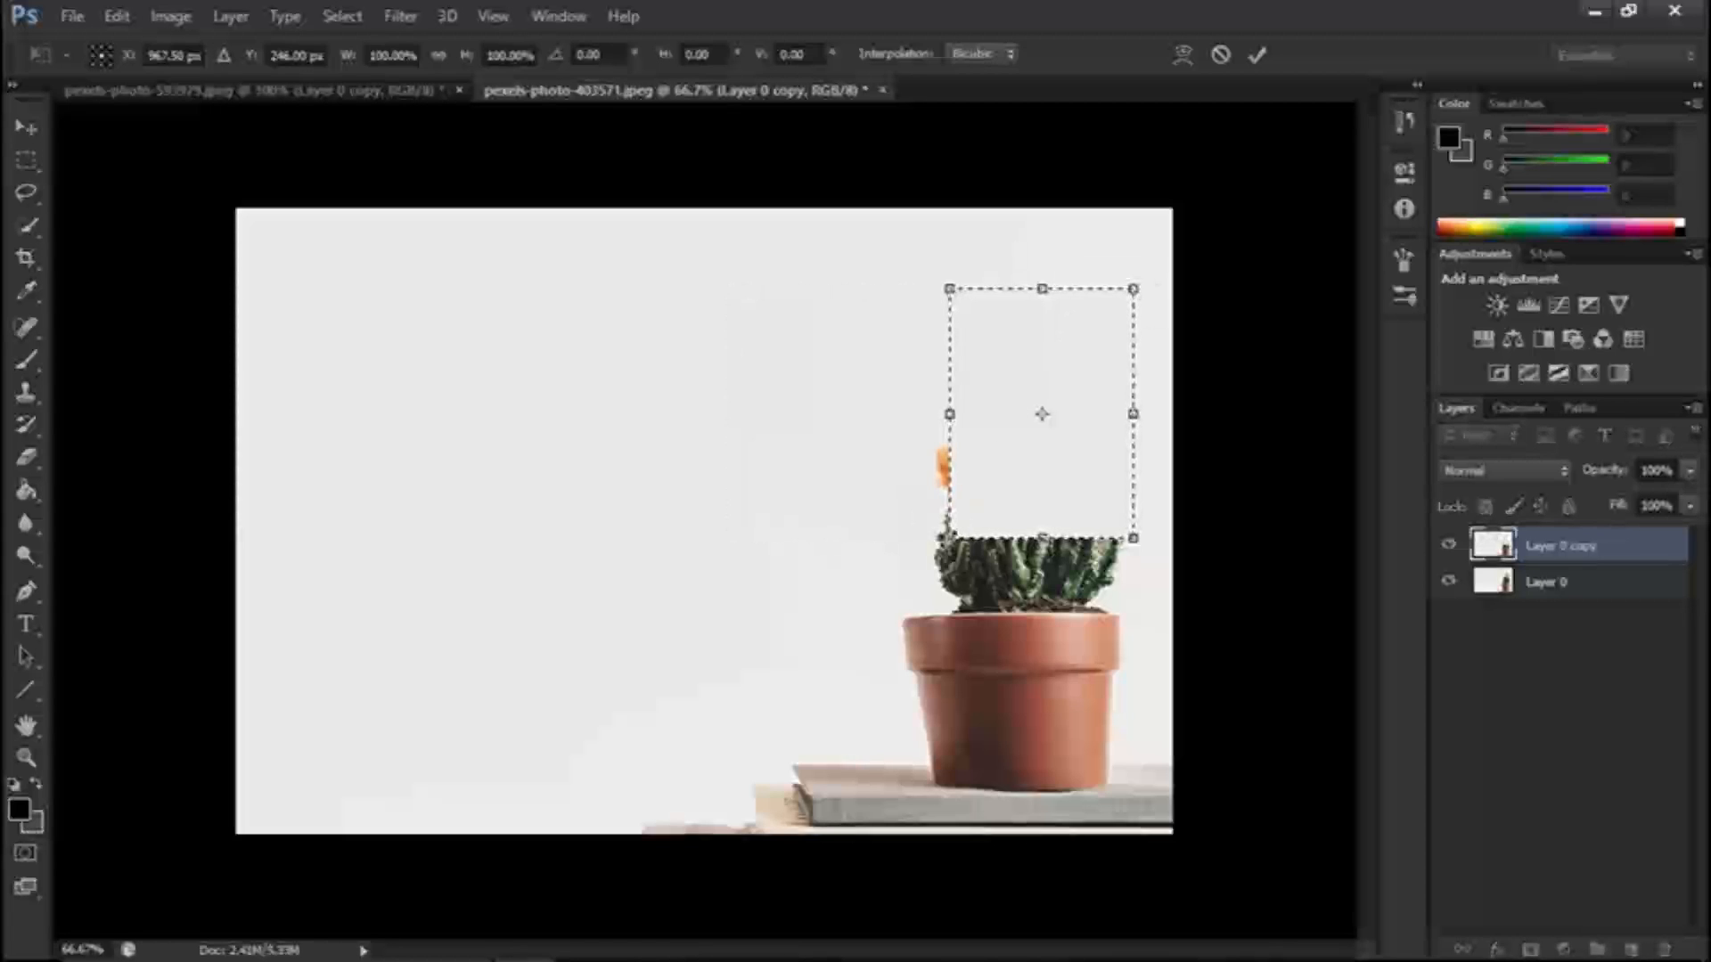
{"action": "left_click_drag", "start_coordinate": [949, 539], "coordinate": [879, 618]}
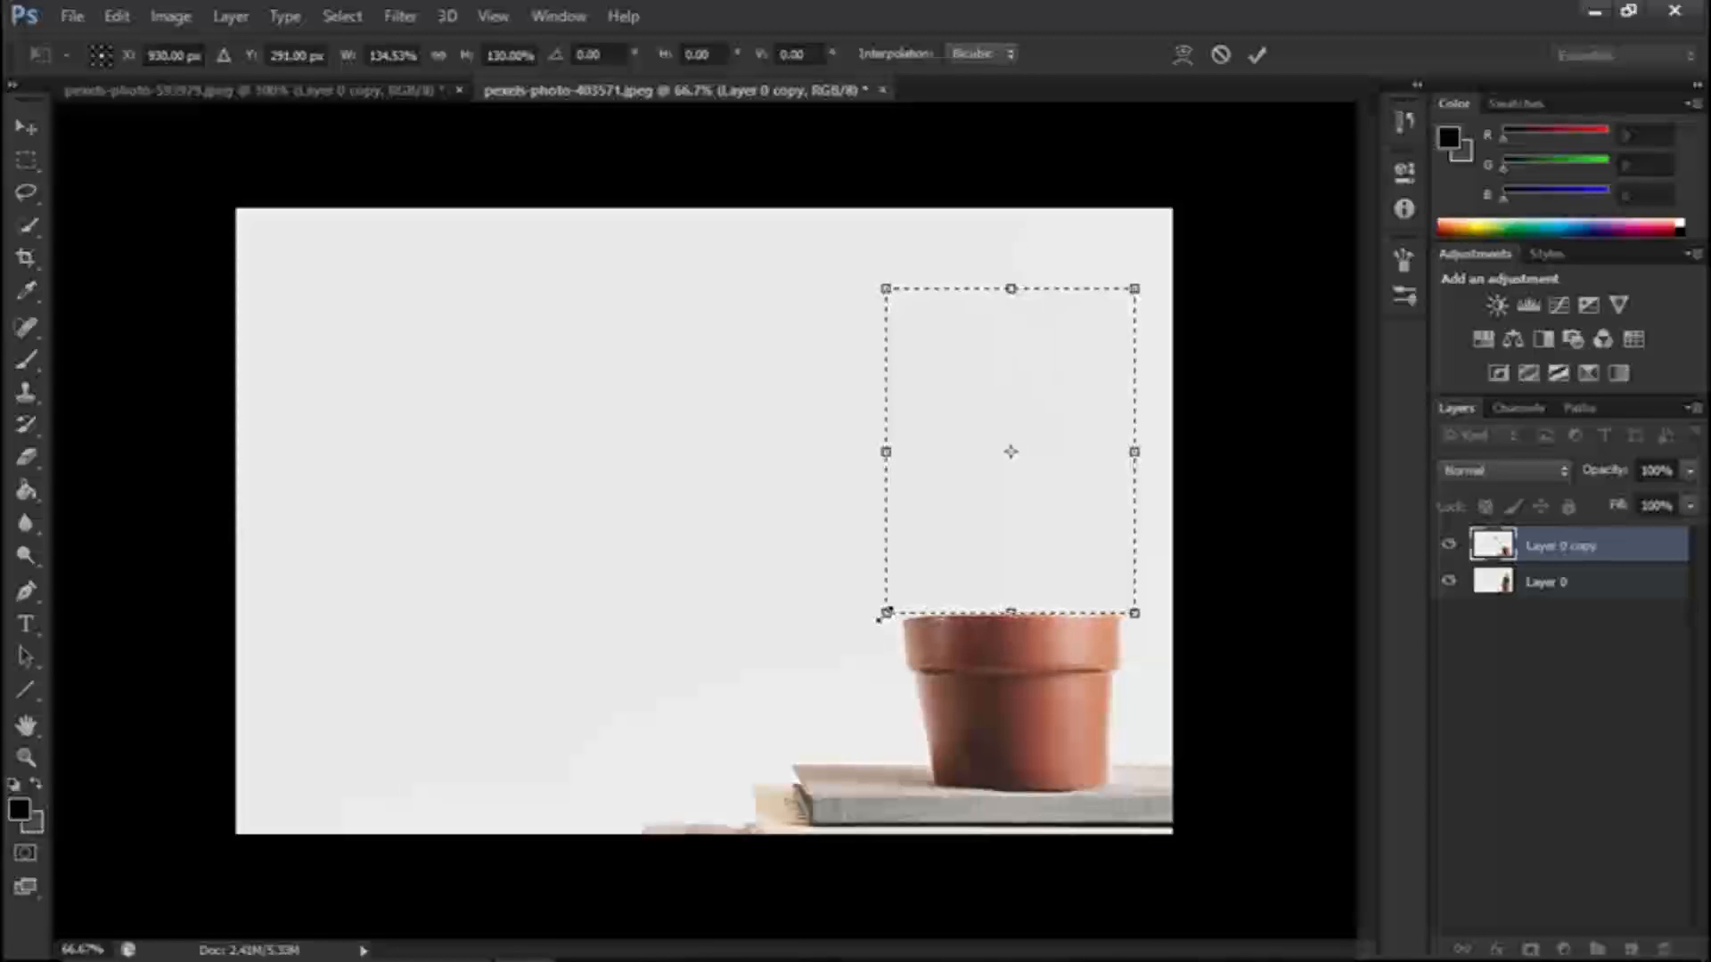
{"action": "left_click", "coordinate": [1254, 52]}
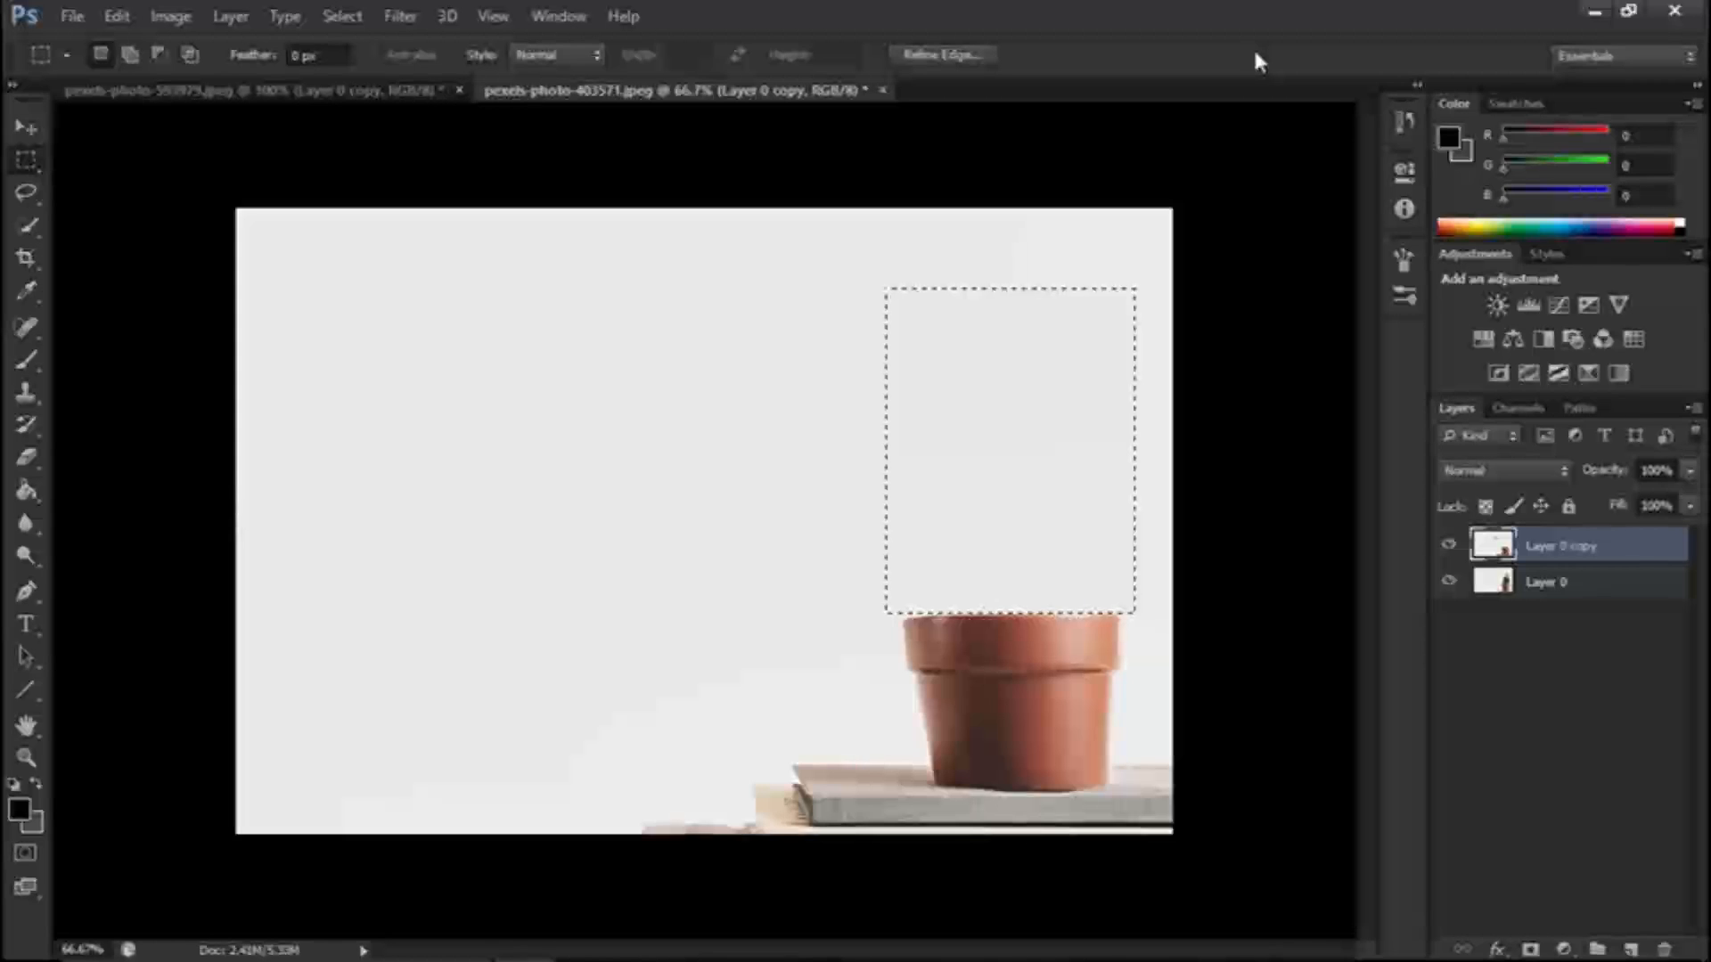
{"action": "key", "text": "ctrl+d"}
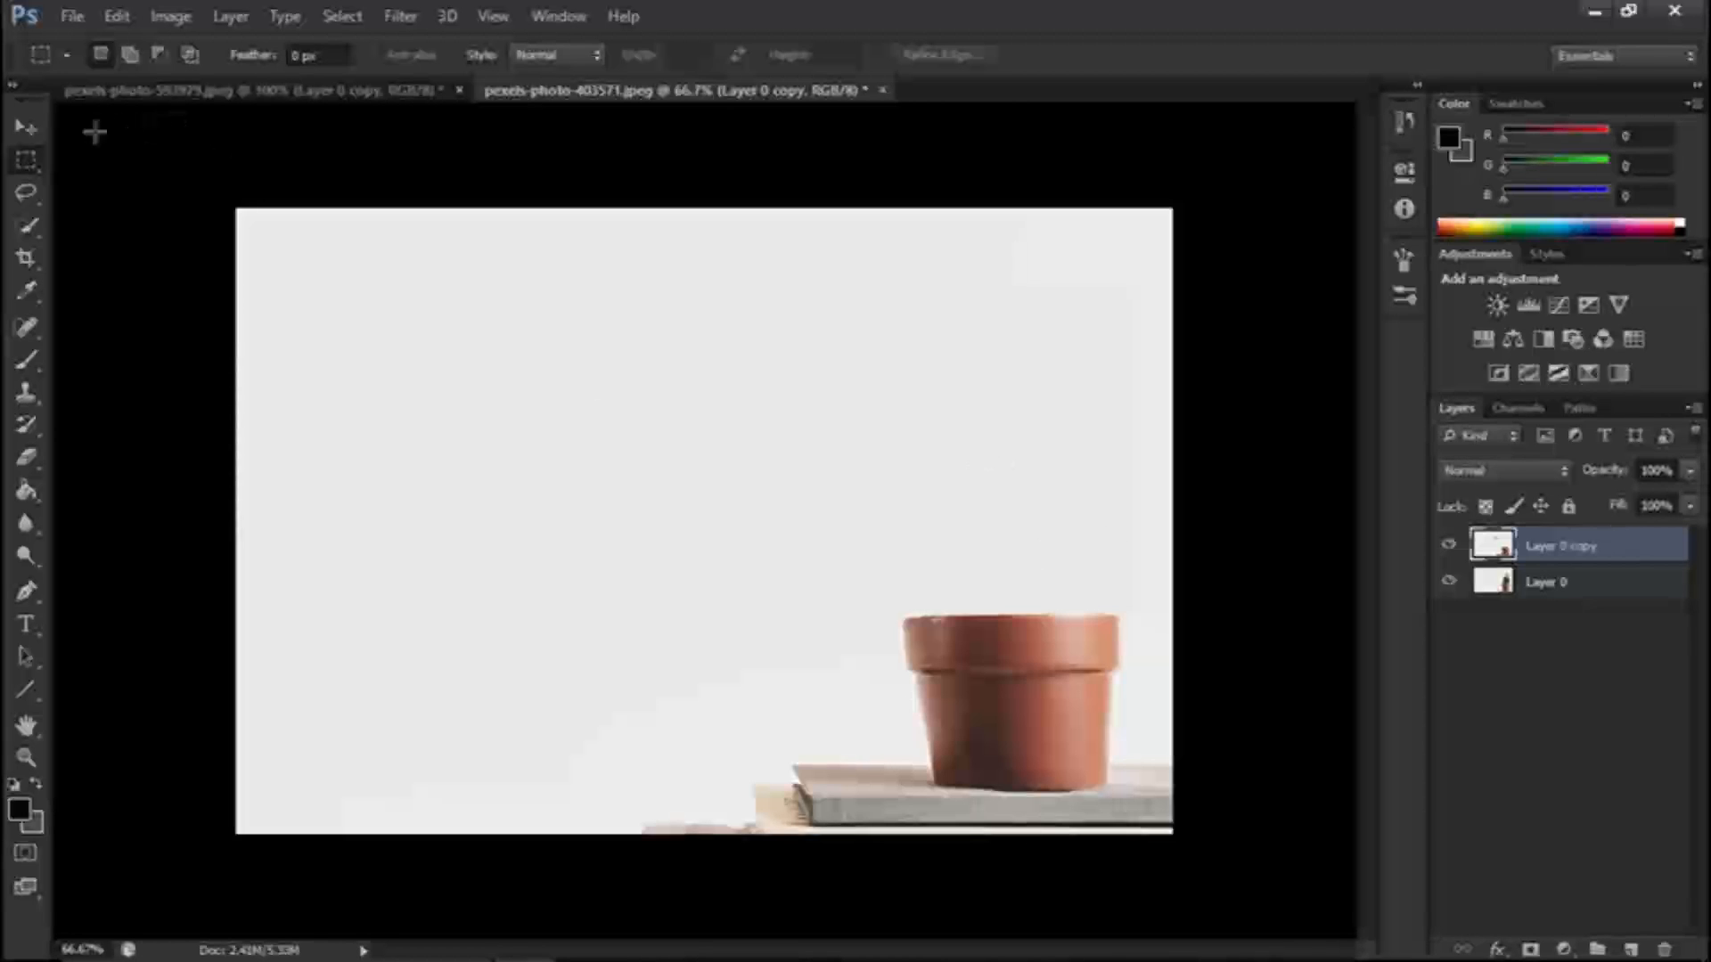
Try shifting Layer 0 copy sideways with the Move tool, and undo the shift
{"action": "left_click", "coordinate": [24, 126]}
{"action": "left_click_drag", "start_coordinate": [1019, 489], "coordinate": [960, 484]}
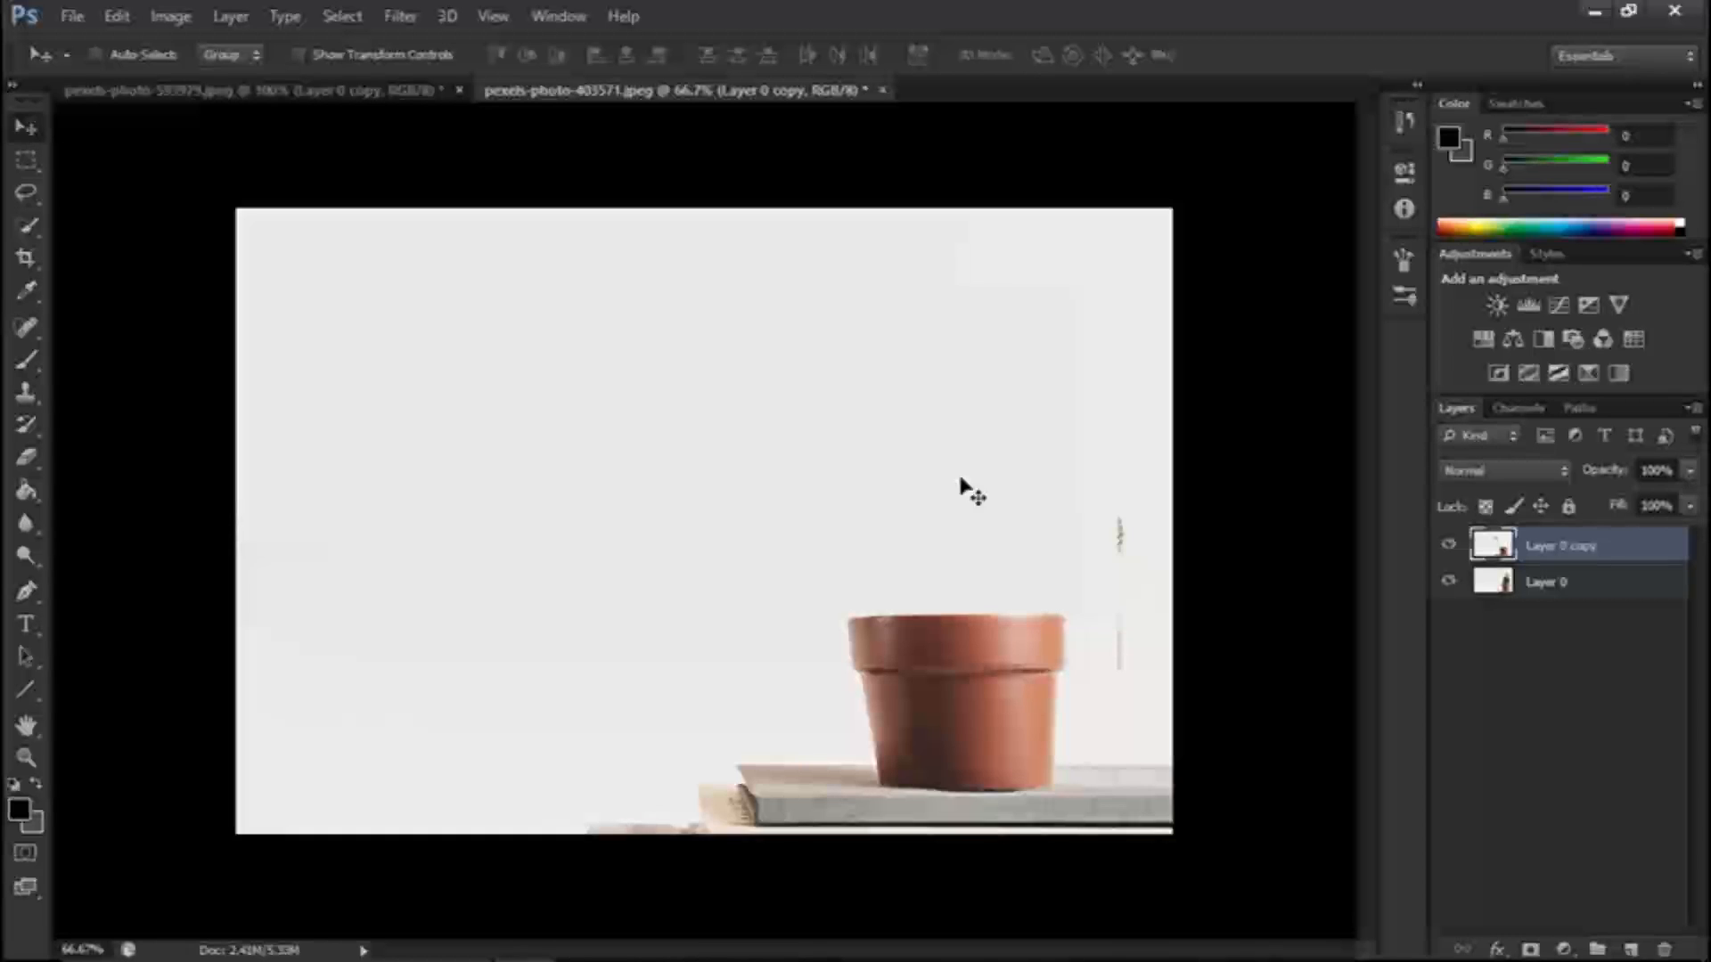
{"action": "key", "text": "ctrl+z"}
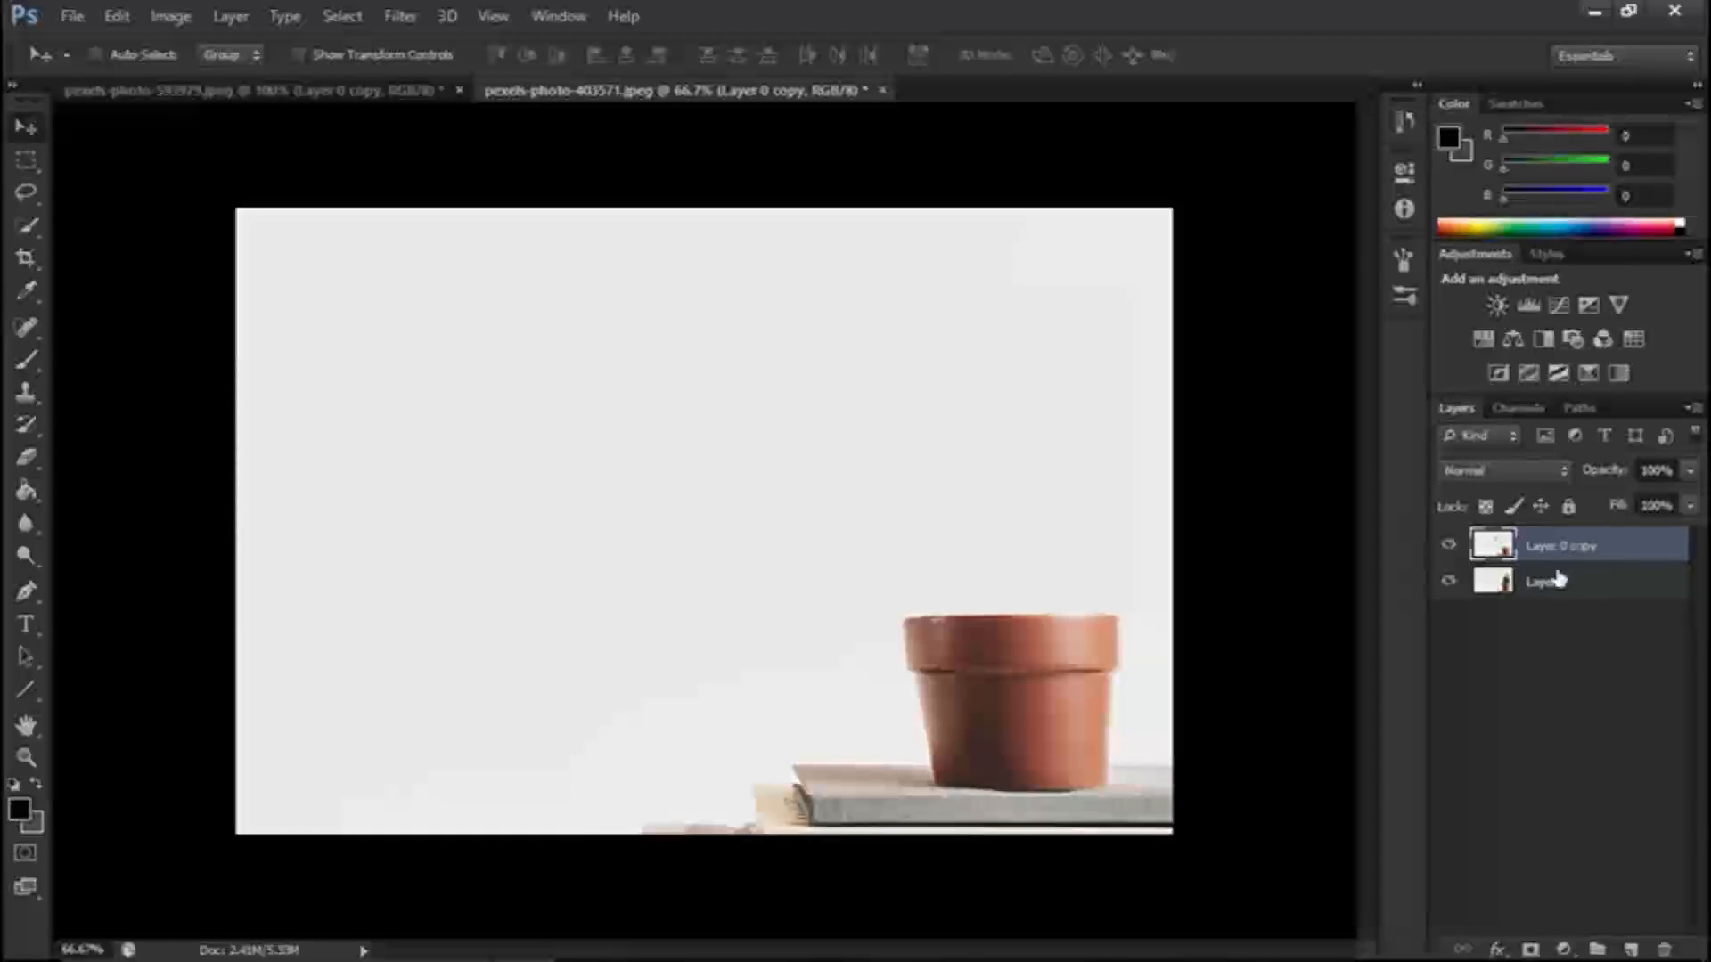
Try merging Layer 0 copy with Layer 0 and moving the merged layer
{"action": "left_click", "coordinate": [1551, 588], "text": "shift"}
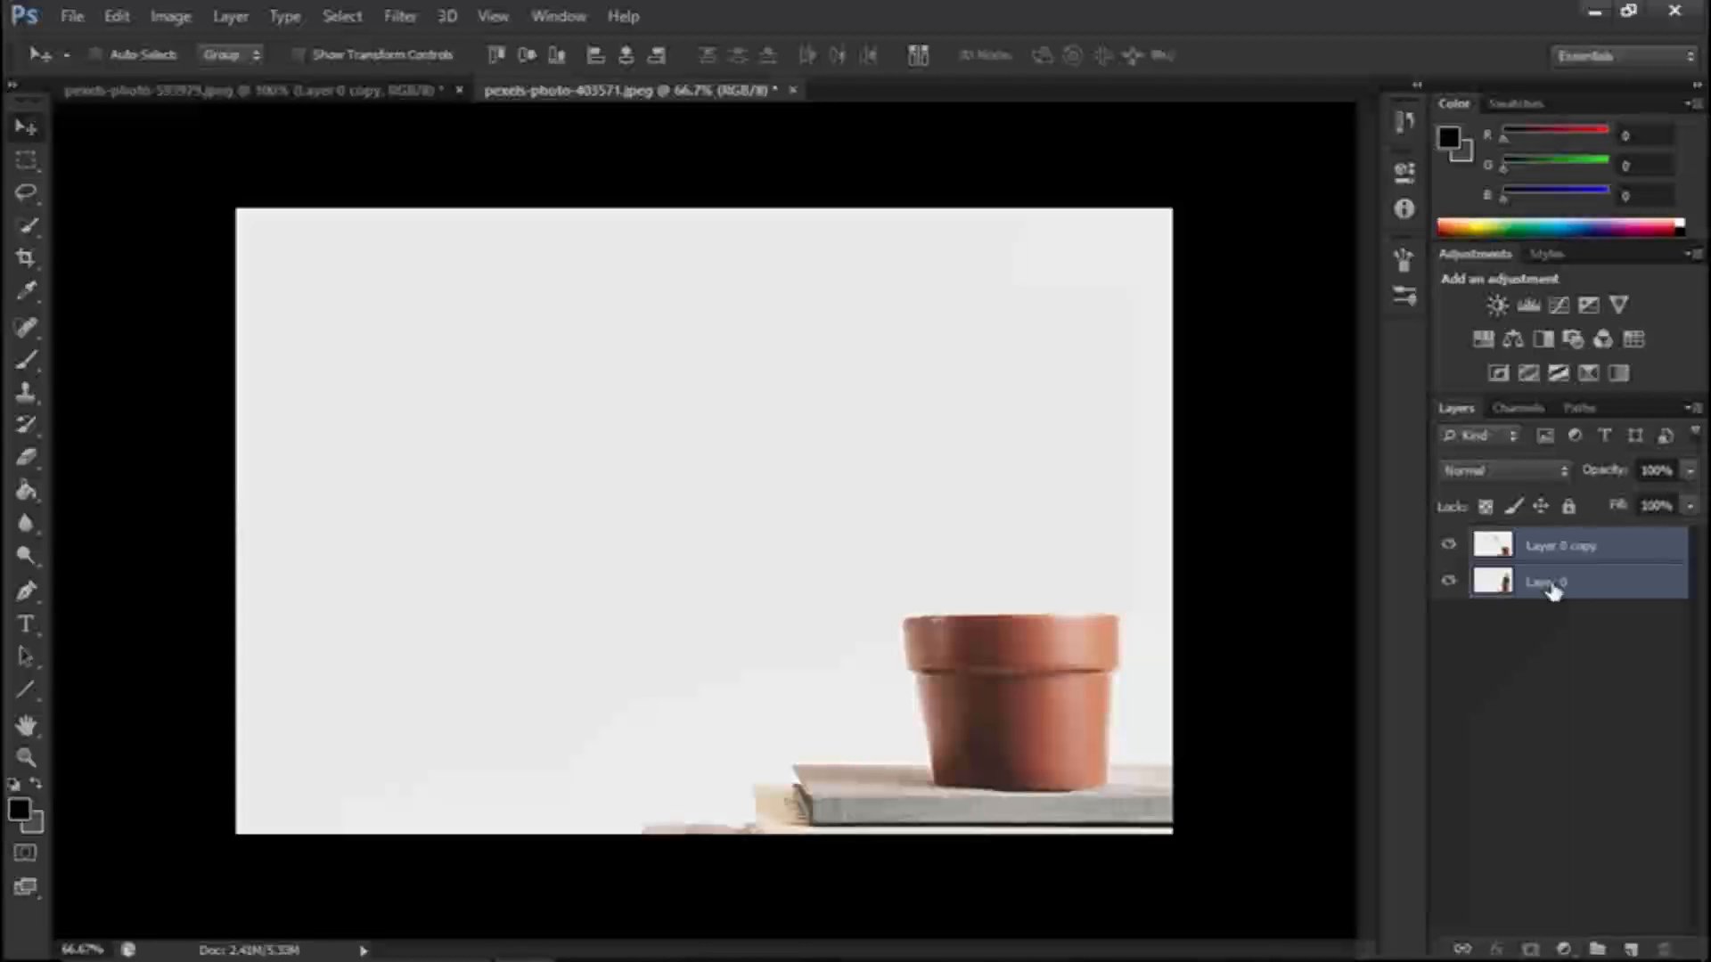
{"action": "right_click", "coordinate": [1552, 588]}
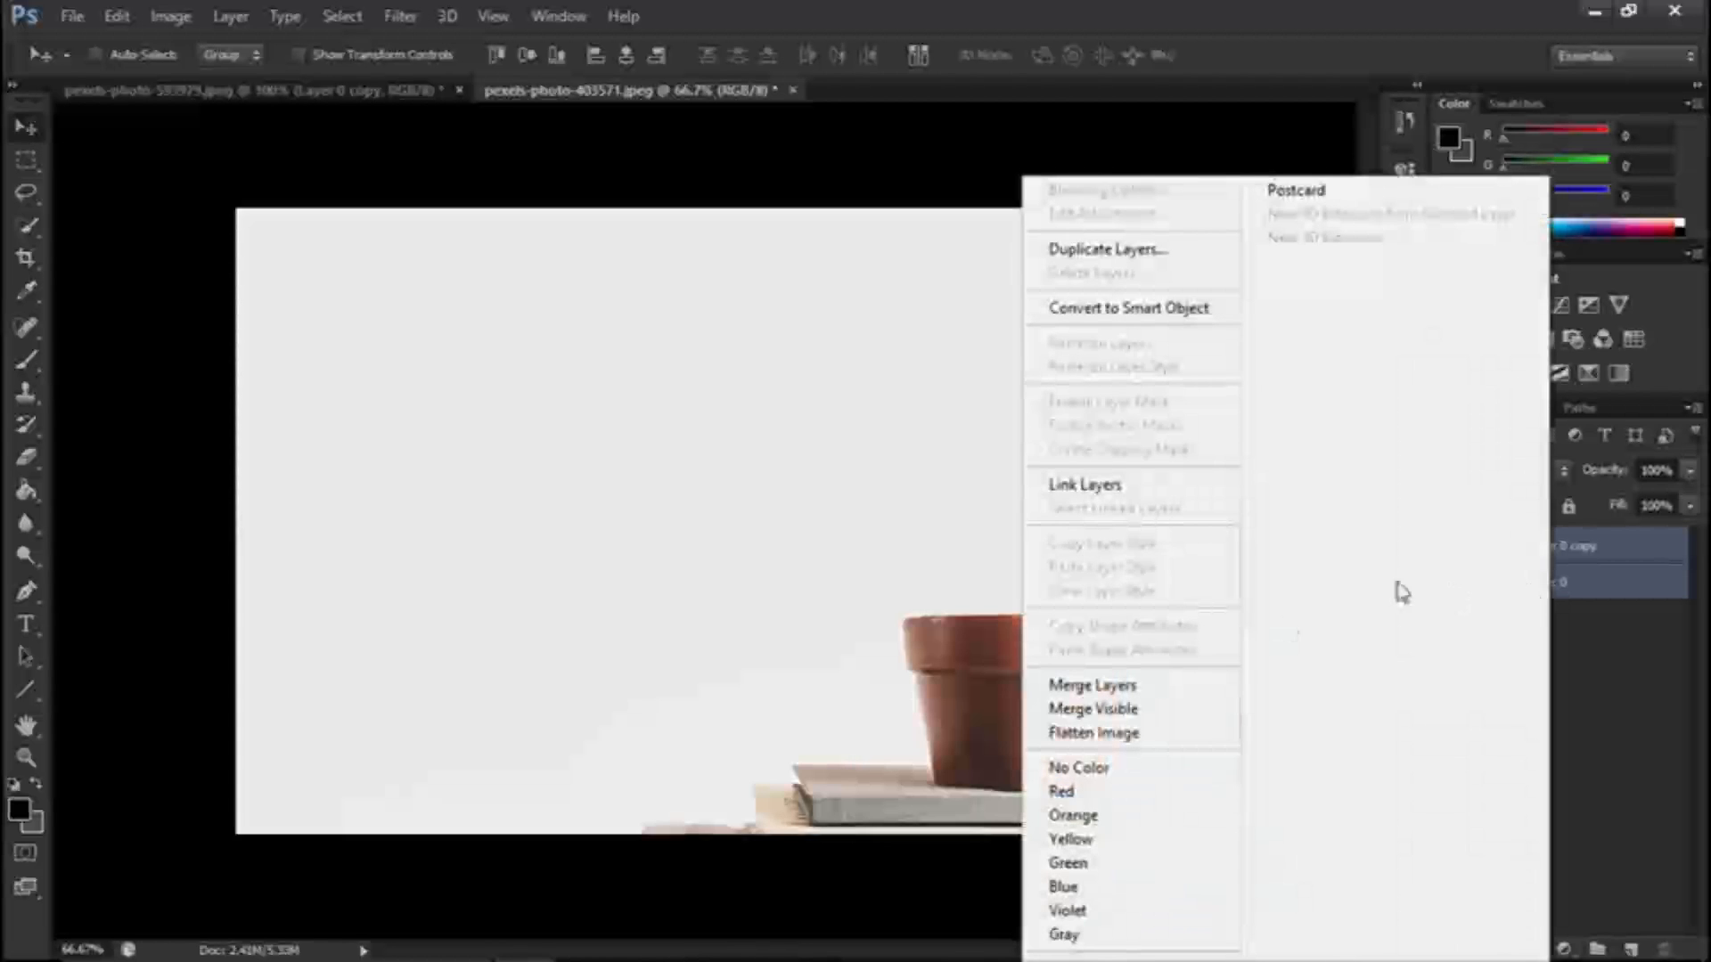
{"action": "left_click", "coordinate": [1132, 688]}
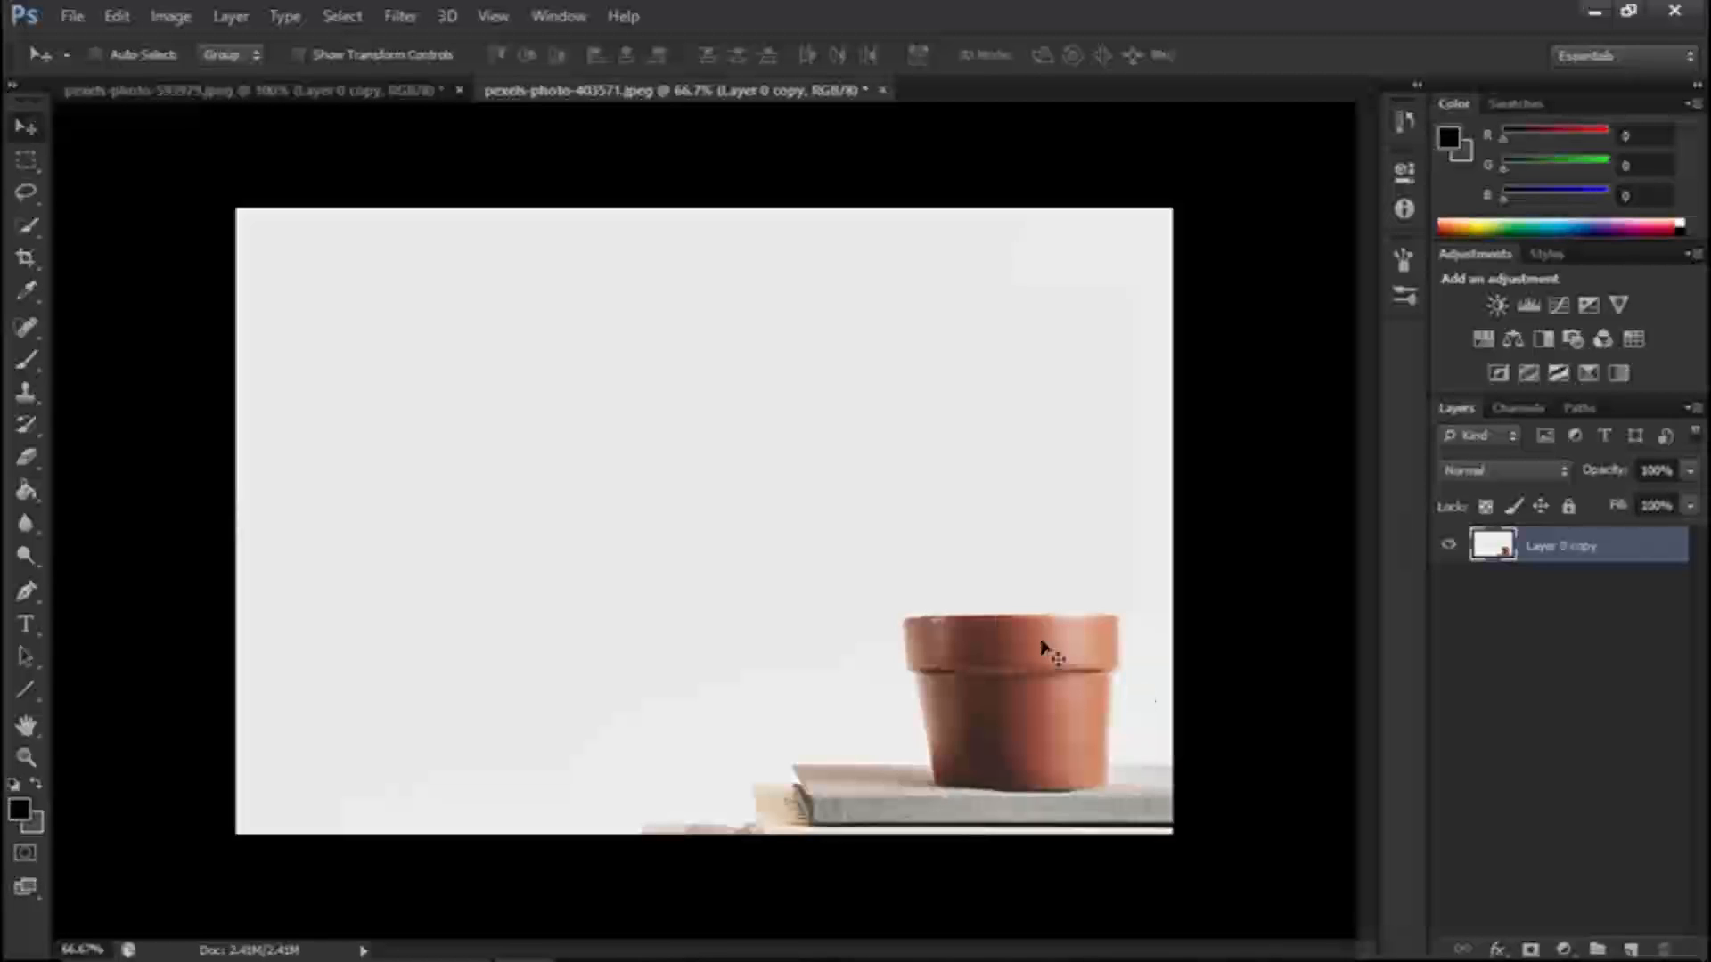
{"action": "left_click_drag", "start_coordinate": [1034, 558], "coordinate": [1017, 507]}
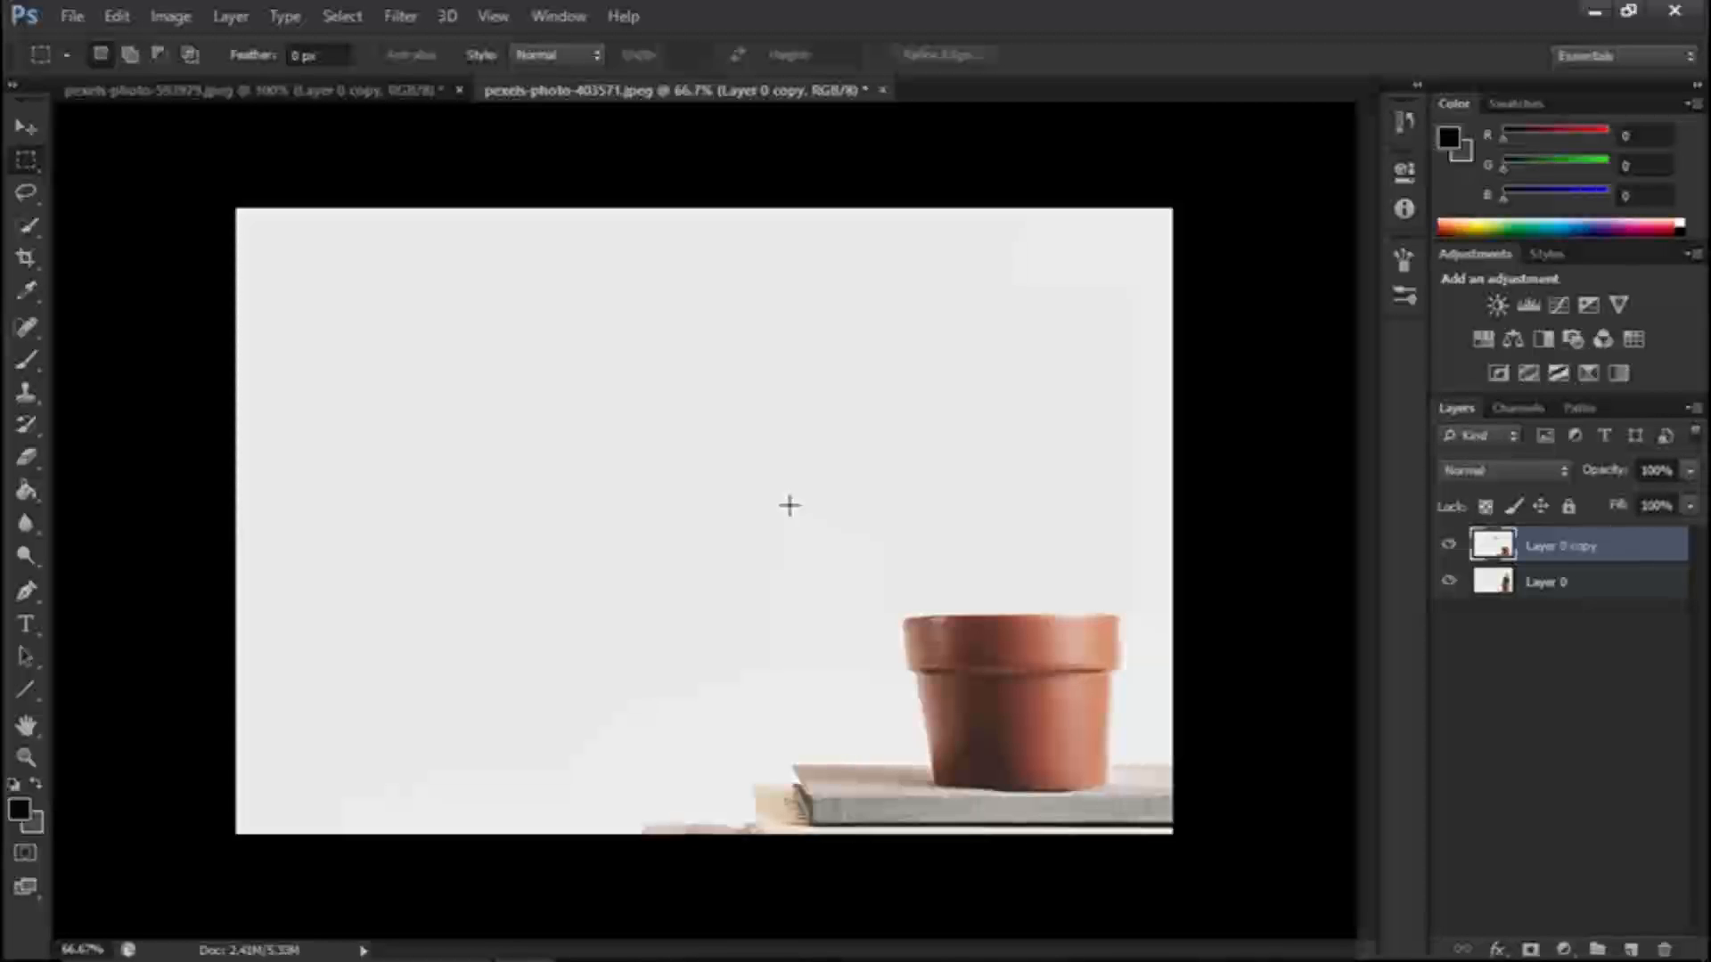
Examine the patched wall area above the flower pot up close
{"action": "key", "text": "ctrl+plus"}
{"action": "key", "text": "ctrl+plus"}
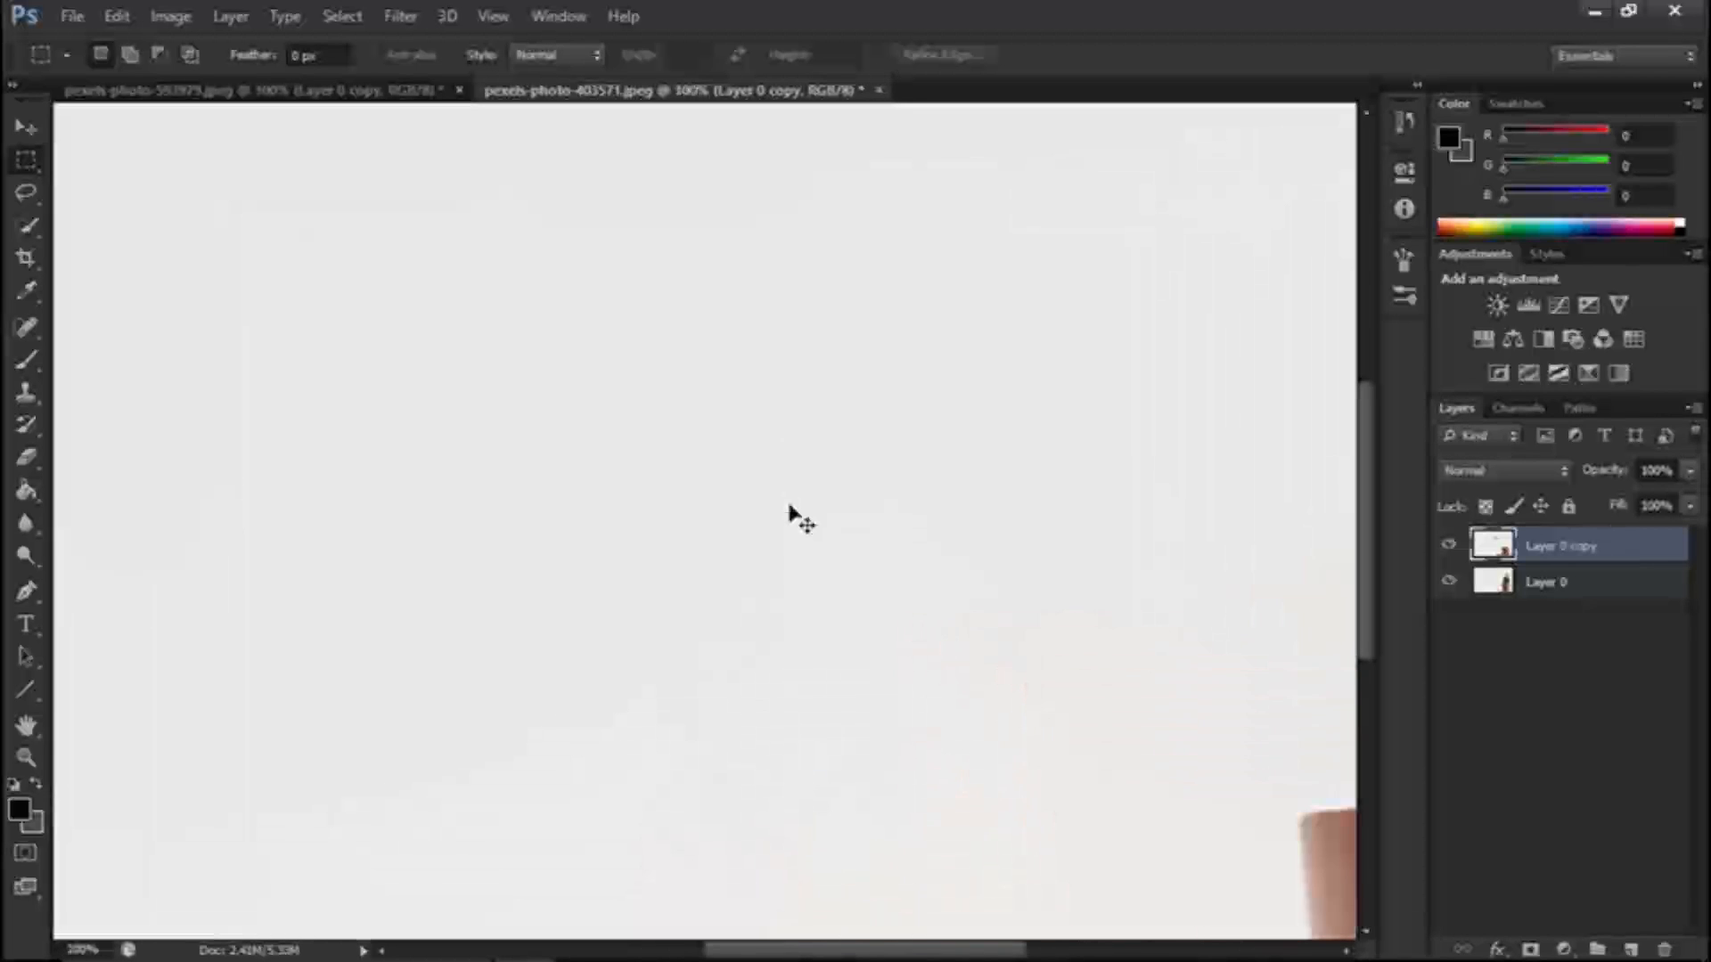
{"action": "left_click_drag", "start_coordinate": [788, 950], "coordinate": [896, 928]}
{"action": "key", "text": "ctrl+0"}
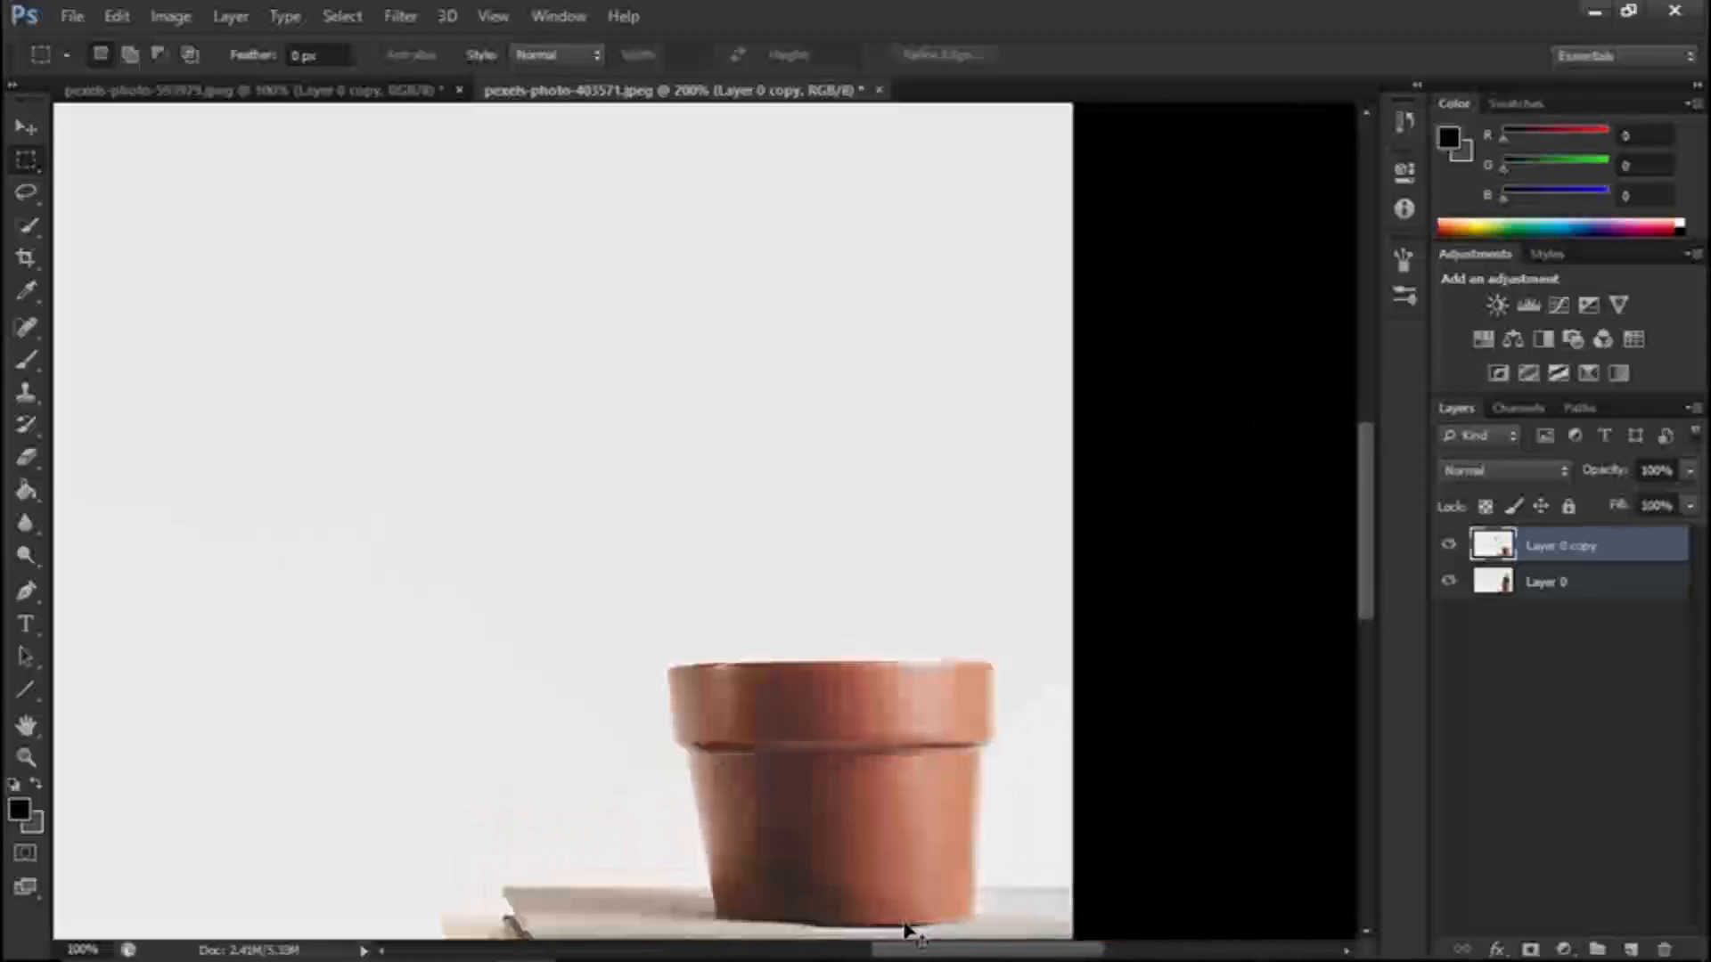